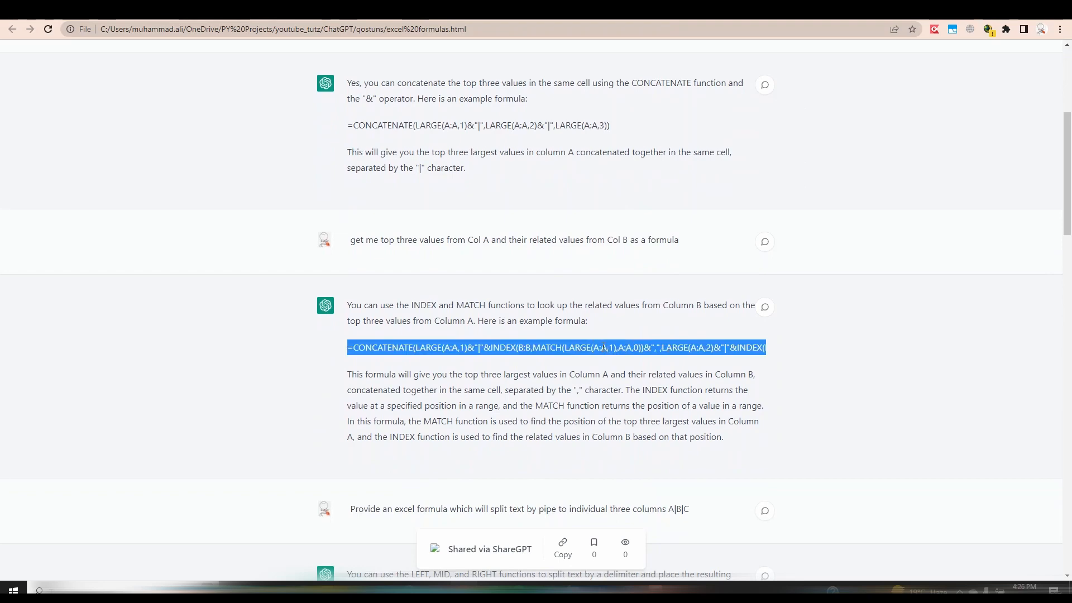
# Step: Read through the shared ChatGPT answers on the top-three lookup, pipe splitting, AVERAGEIF, SUMIF and COUNTIF formulas
pyautogui.scroll(-3, 626, 322)
pyautogui.scroll(-2, 627, 321)
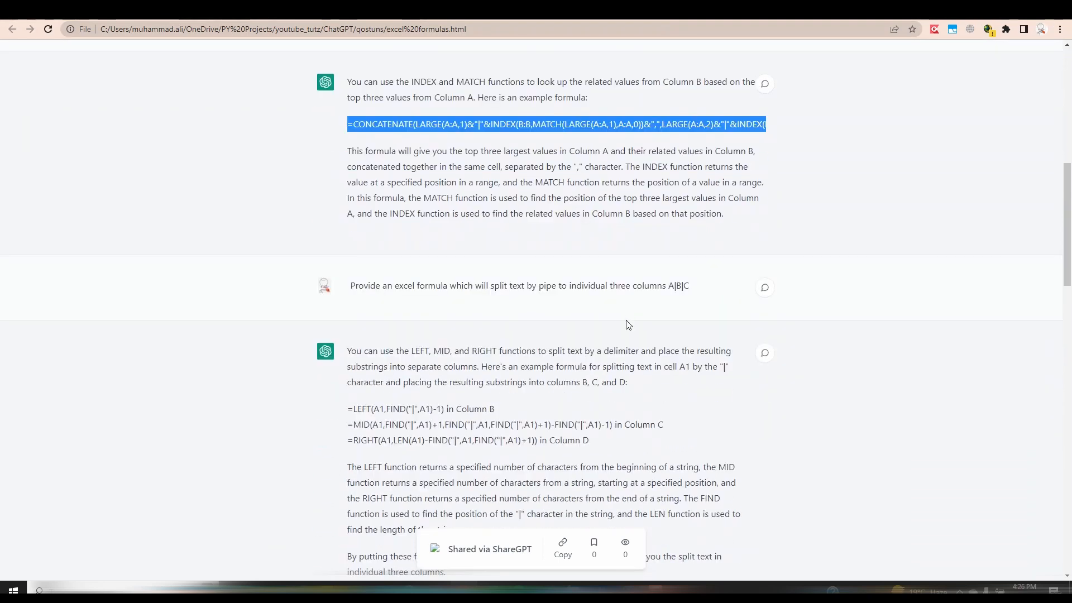
pyautogui.moveTo(591, 385); pyautogui.dragTo(346, 353)
pyautogui.click(528, 352)
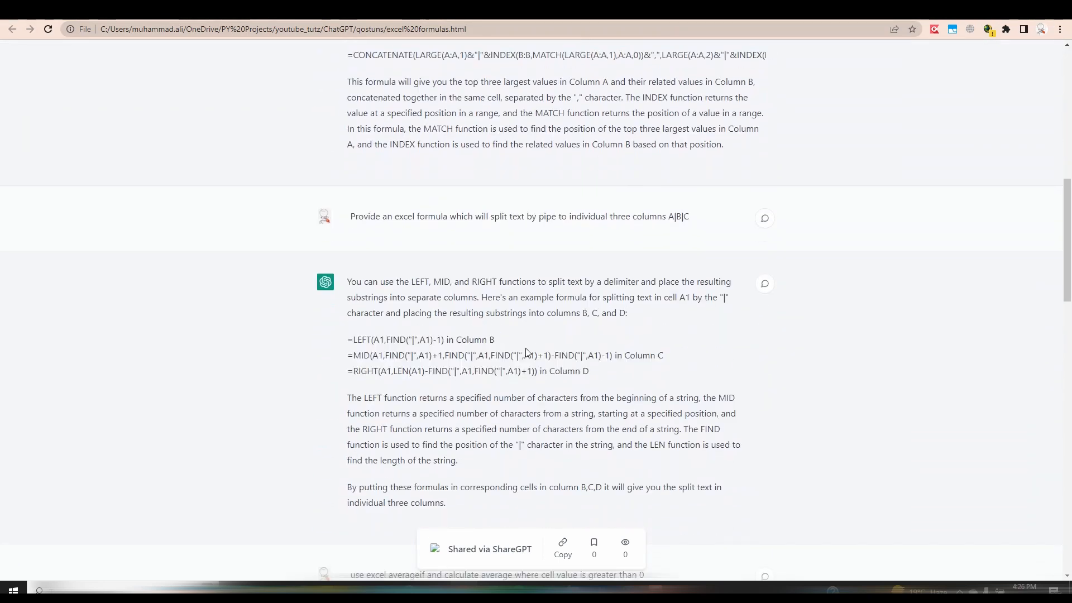
pyautogui.scroll(-8, 526, 352)
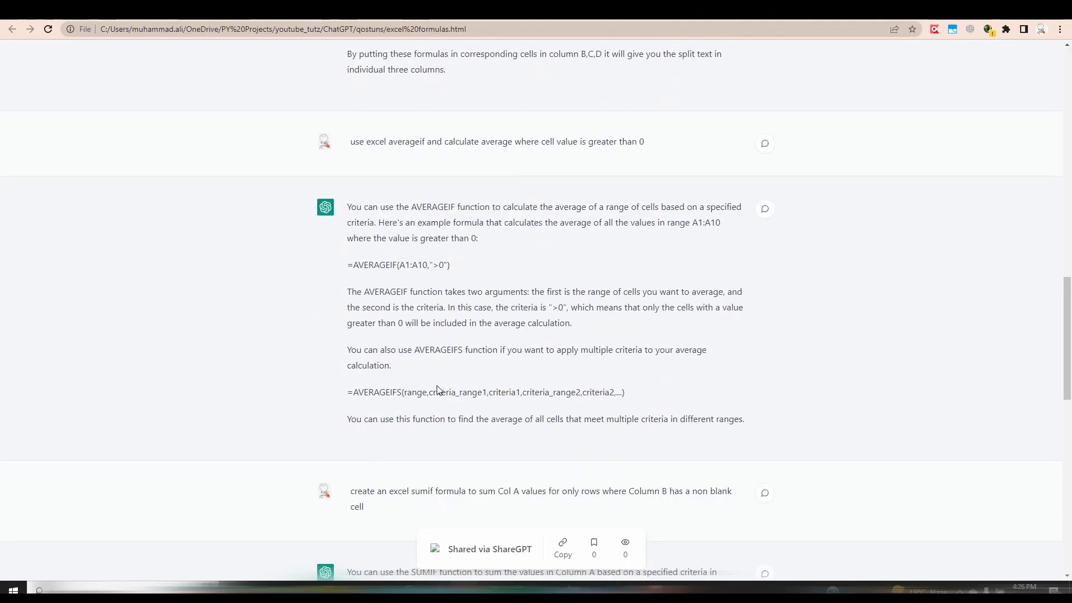
pyautogui.click(536, 268)
pyautogui.scroll(-6, 536, 268)
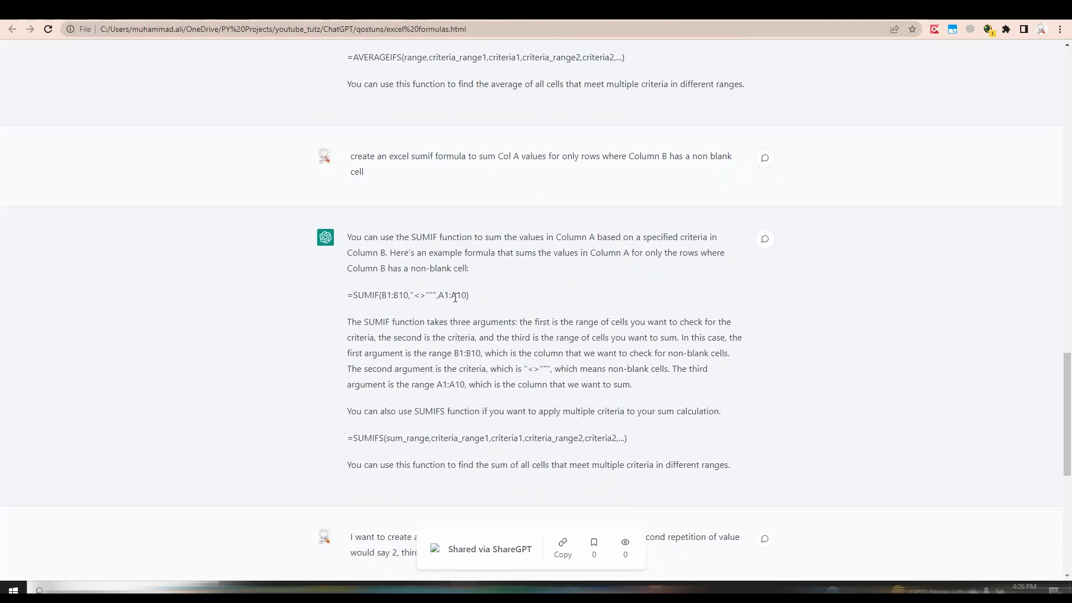
pyautogui.tripleClick(469, 295)
pyautogui.click(490, 300)
pyautogui.scroll(-7, 490, 301)
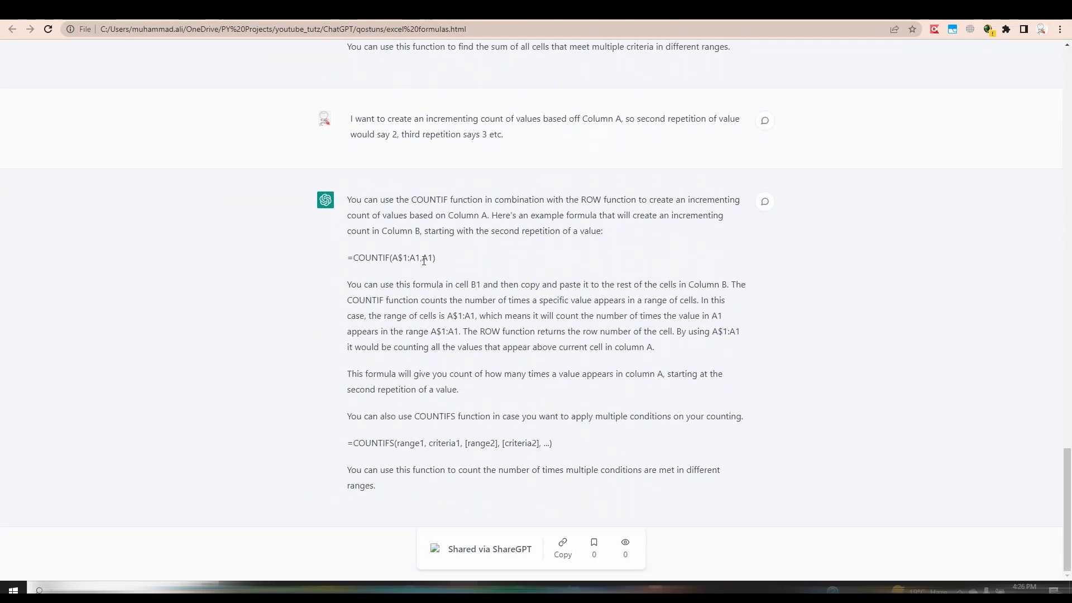
pyautogui.tripleClick(422, 258)
pyautogui.scroll(3, 536, 301)
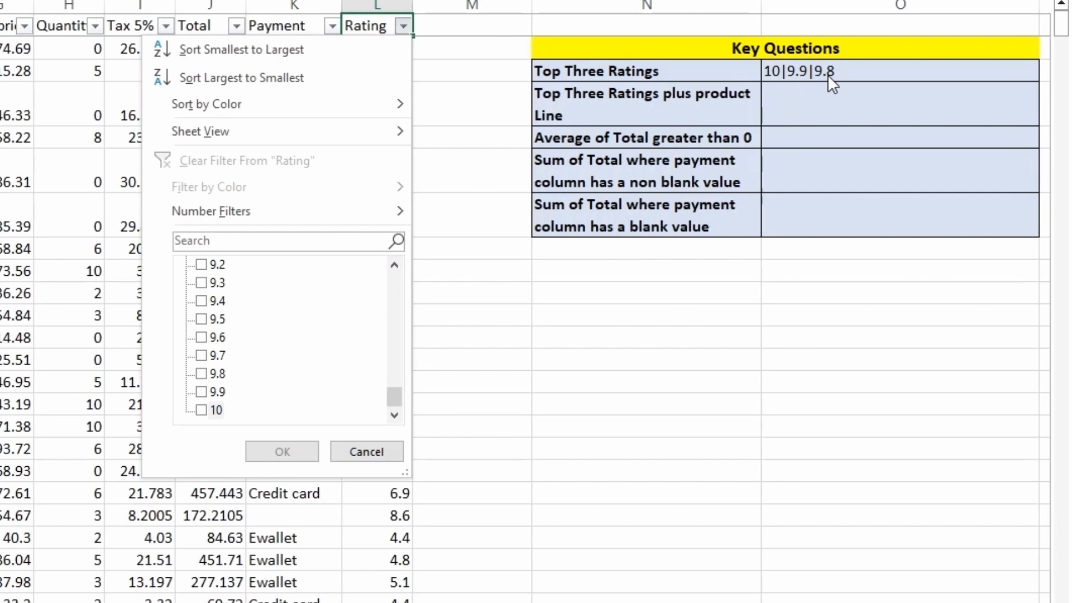
# Step: Enter =AVERAGEIF(J:J,">0") for the average of Total greater than 0 and =SUMIF(K:K,"<>""",J:J) for the non-blank payment sum
pyautogui.press('Escape')
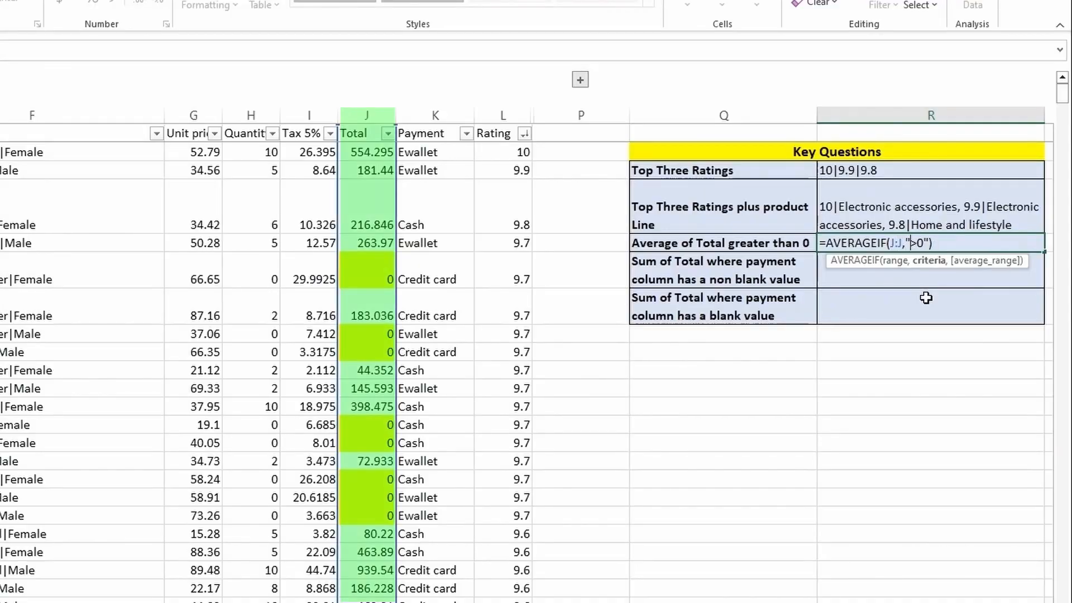
pyautogui.write(')')
pyautogui.hotkey('ctrl', 'Return')
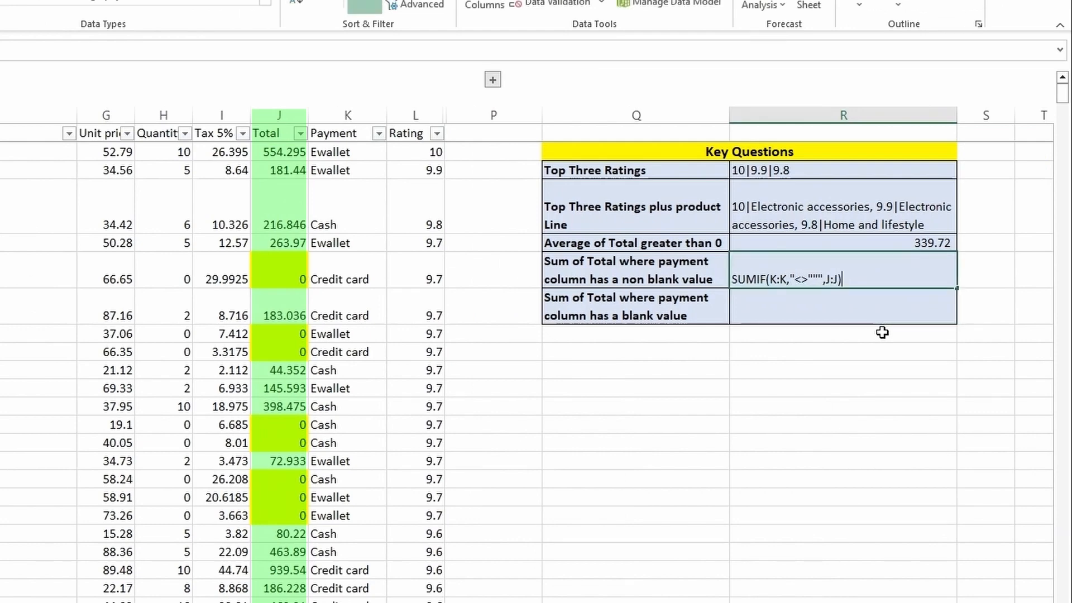
pyautogui.hotkey('ctrl', 'Return')
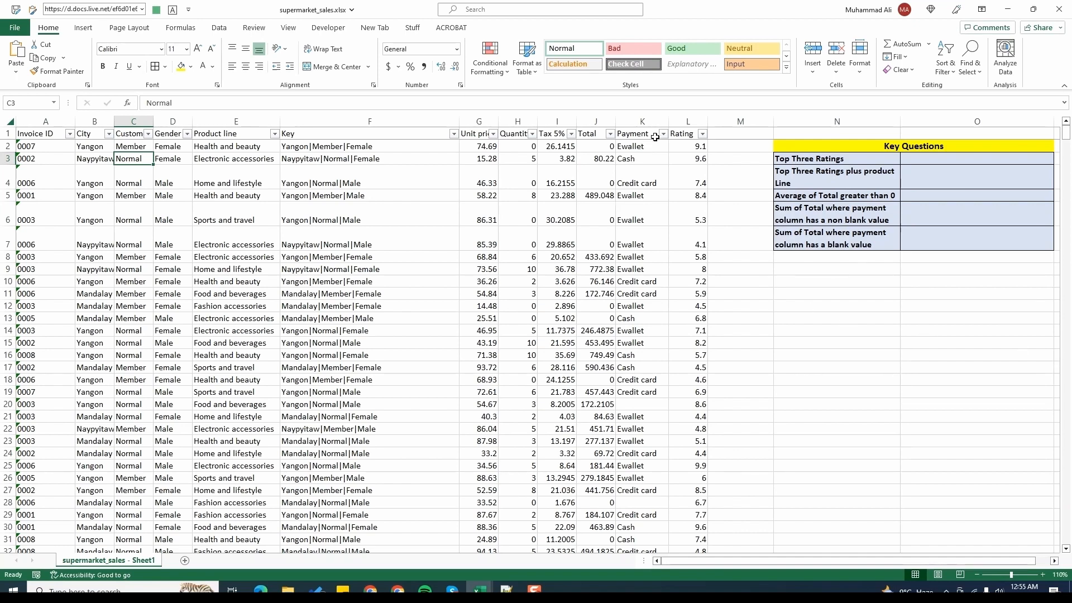
# Step: Copy ChatGPT's CONCATENATE formula for the top three values separated by pipes into Notepad
pyautogui.click(689, 121)
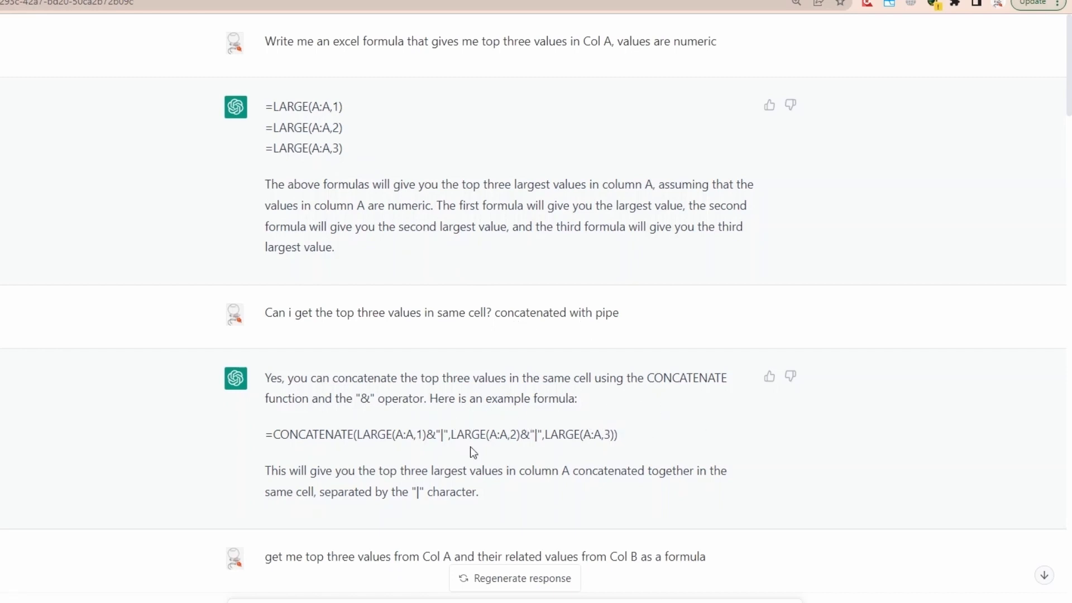
pyautogui.doubleClick(404, 434)
pyautogui.tripleClick(404, 434)
pyautogui.click(506, 438)
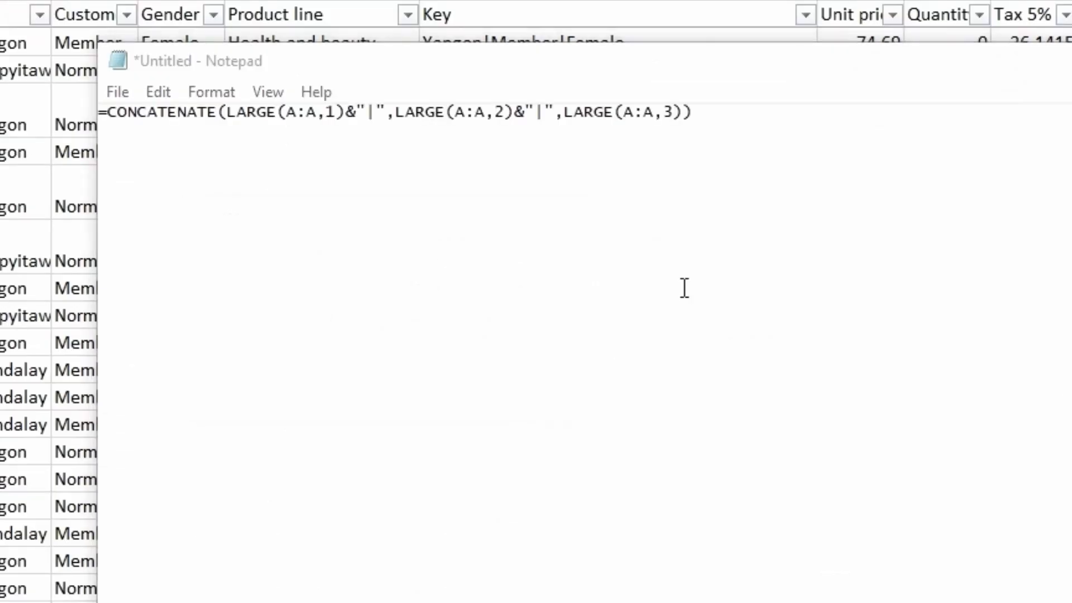
# Step: Replace every A:A reference in the Notepad formula with L:L
pyautogui.hotkey('ctrl', 'h')
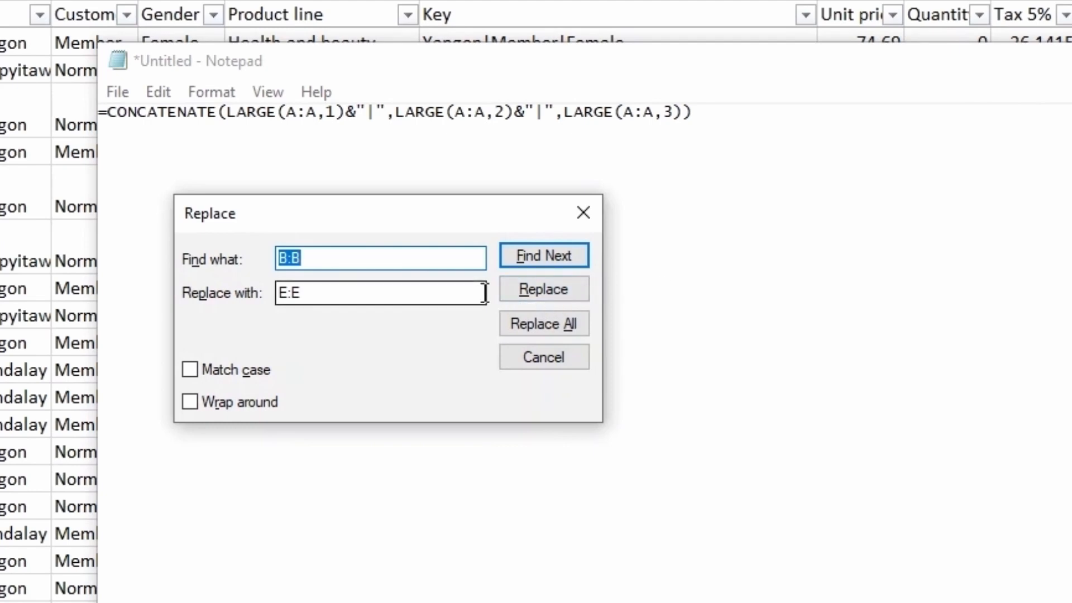
pyautogui.write('A:A')
pyautogui.press('Tab')
pyautogui.write('L')
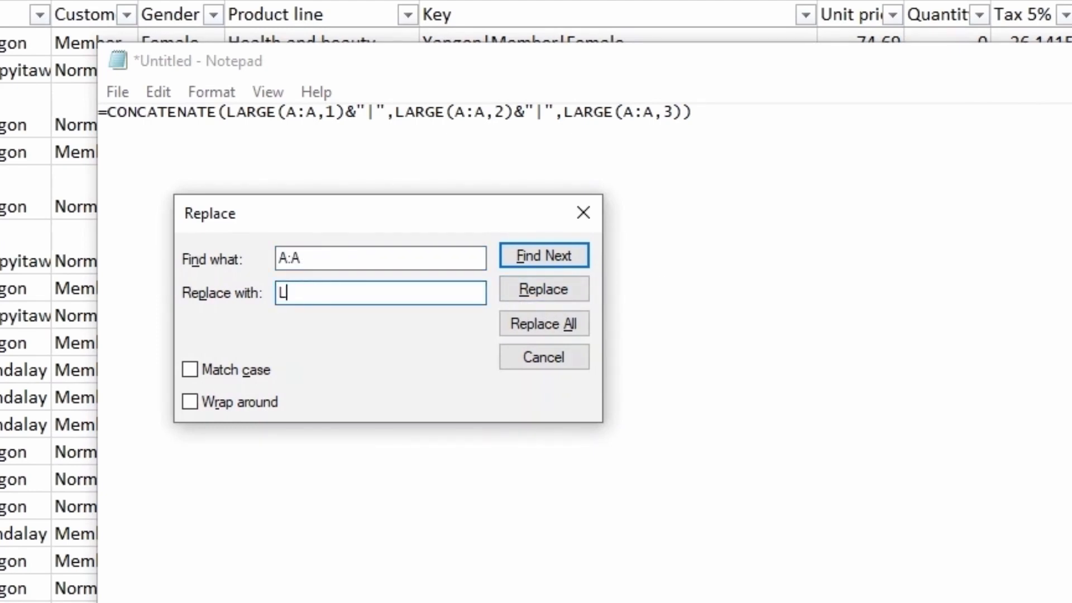
pyautogui.write(':L')
pyautogui.hotkey('alt', 'a')
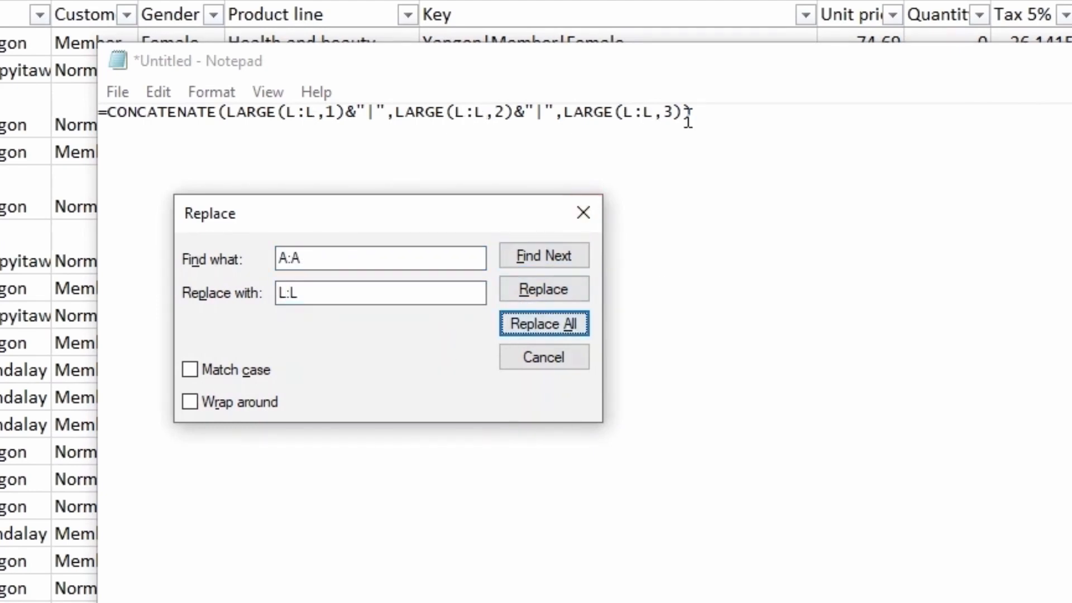
pyautogui.press('Escape')
# Step: Copy the adapted CONCATENATE formula from Notepad into the answer cell for Top Three Ratings in Excel
pyautogui.moveTo(692, 112); pyautogui.dragTo(35, 118)
pyautogui.hotkey('ctrl', 'c')
pyautogui.hotkey('alt', 'Tab')
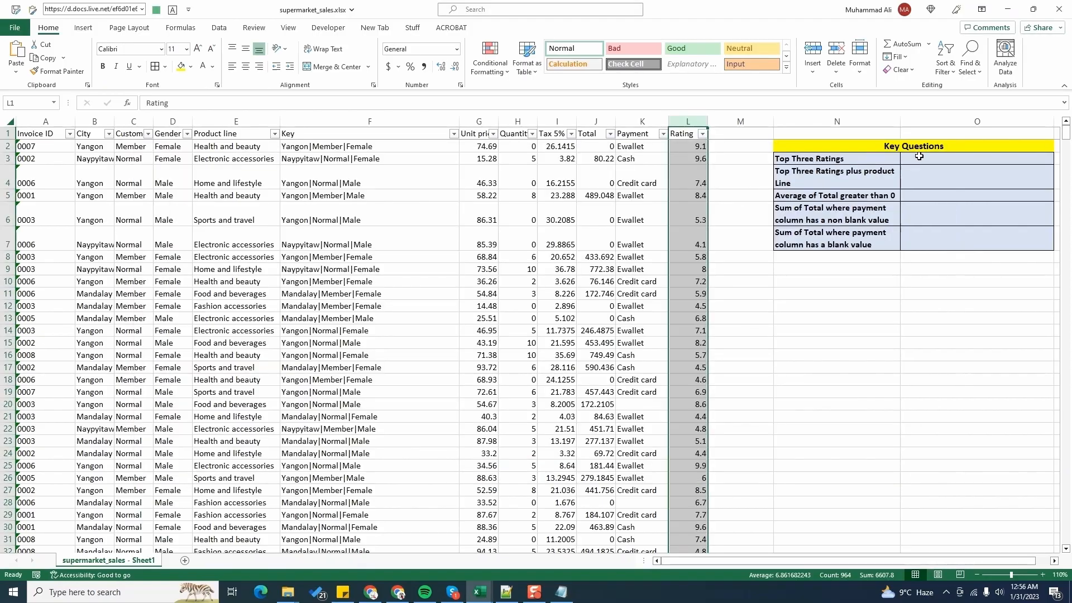
pyautogui.click(919, 157)
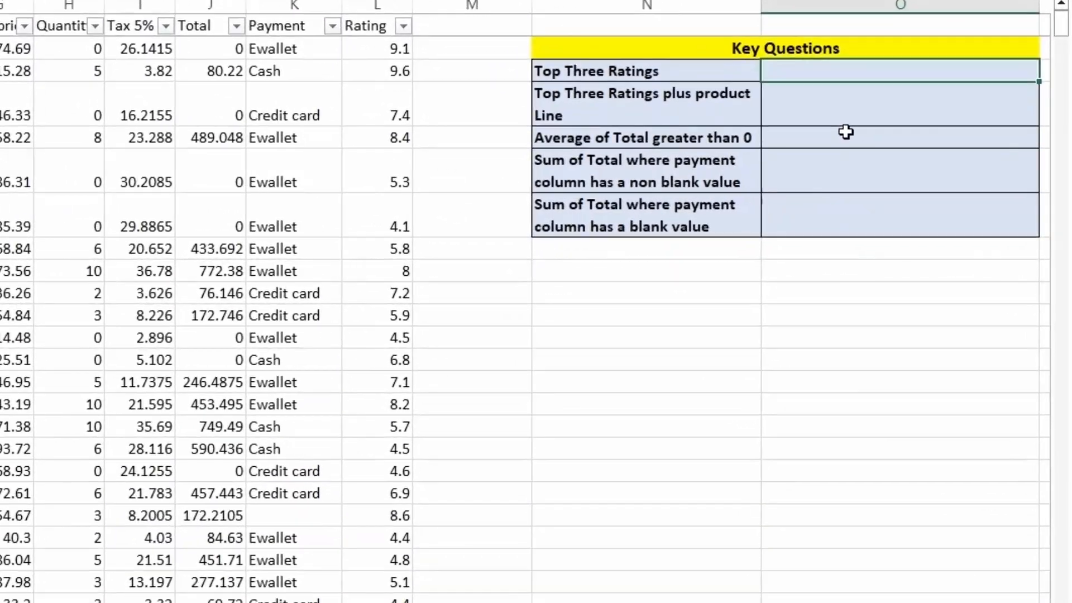
pyautogui.press('F2')
pyautogui.hotkey('ctrl', 'v')
pyautogui.hotkey('ctrl', 'Return')
# Step: Check the Top Three Ratings answer against the highest values in the Rating column's filter list
pyautogui.click(403, 26)
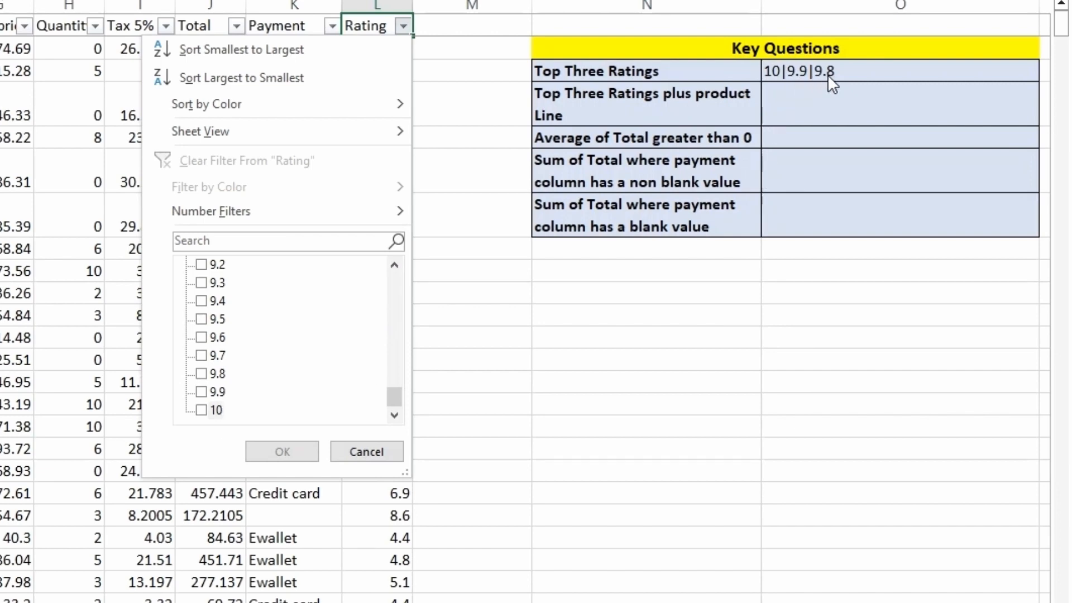
pyautogui.press('Escape')
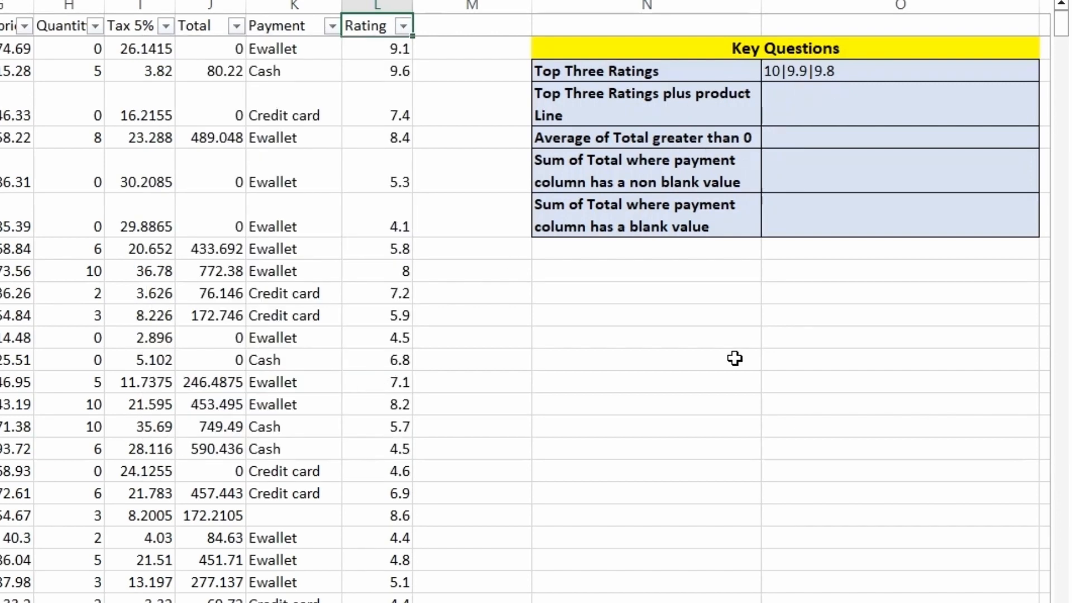
pyautogui.click(835, 77)
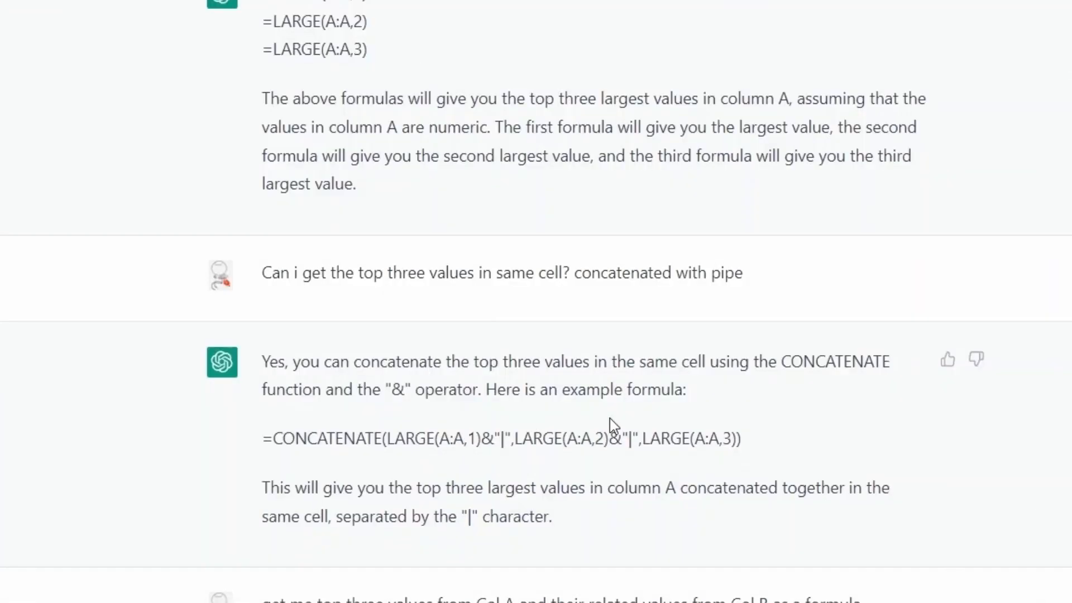
# Step: Copy ChatGPT's CONCATENATE formula with INDEX and MATCH into Notepad and replace every A:A with L:L
pyautogui.scroll(-10, 611, 426)
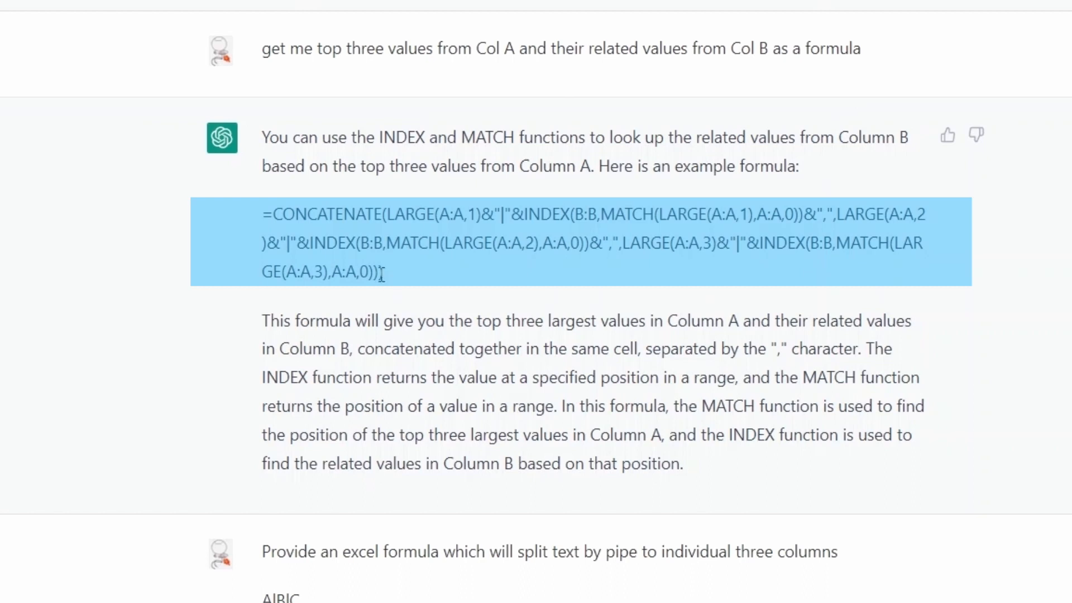
pyautogui.doubleClick(363, 249)
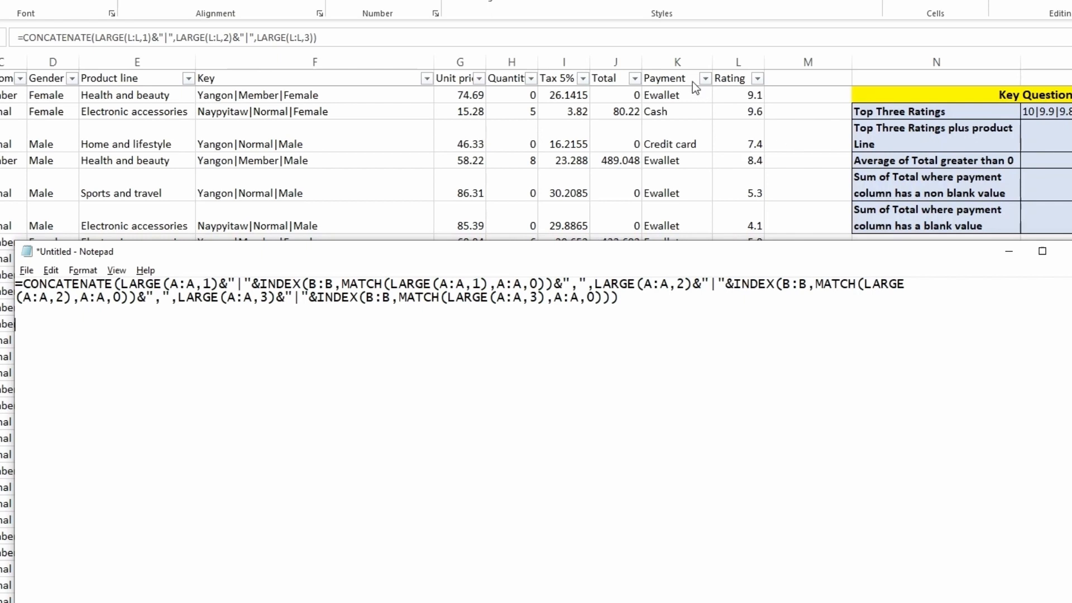
pyautogui.hotkey('ctrl', 'h')
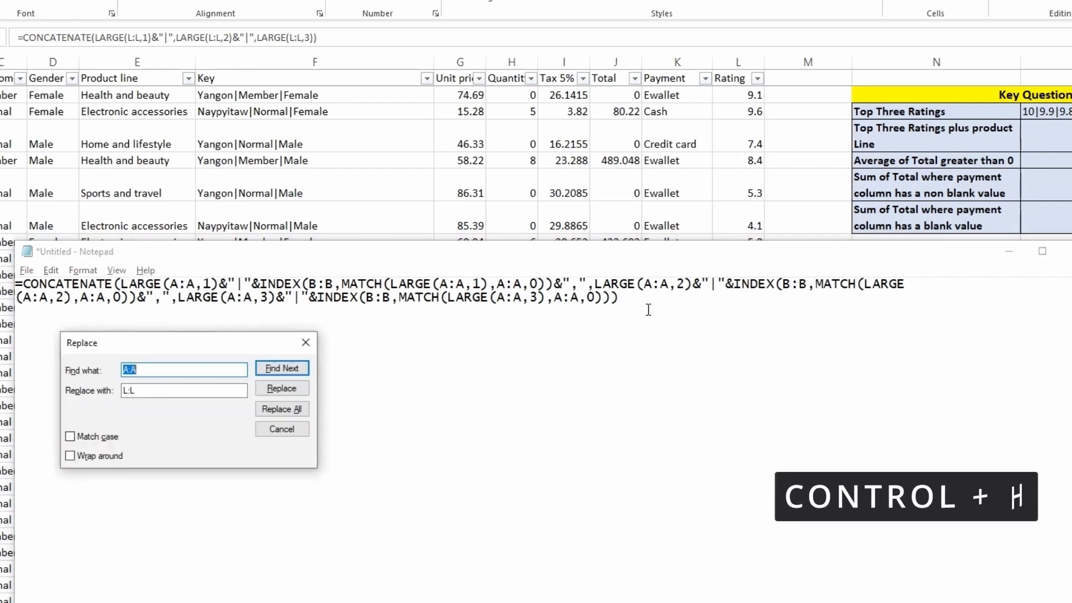
pyautogui.click(282, 408)
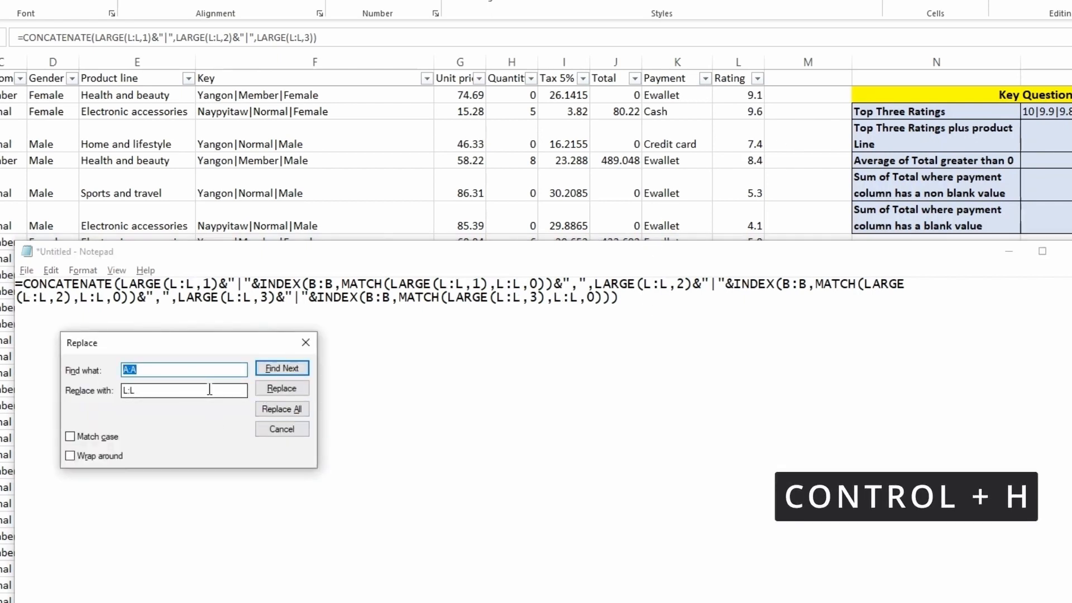
# Step: Replace every B:B reference in the Notepad formula with E:E
pyautogui.write('B:B')
pyautogui.press('Tab')
pyautogui.write('E:E')
pyautogui.click(282, 408)
pyautogui.click(305, 342)
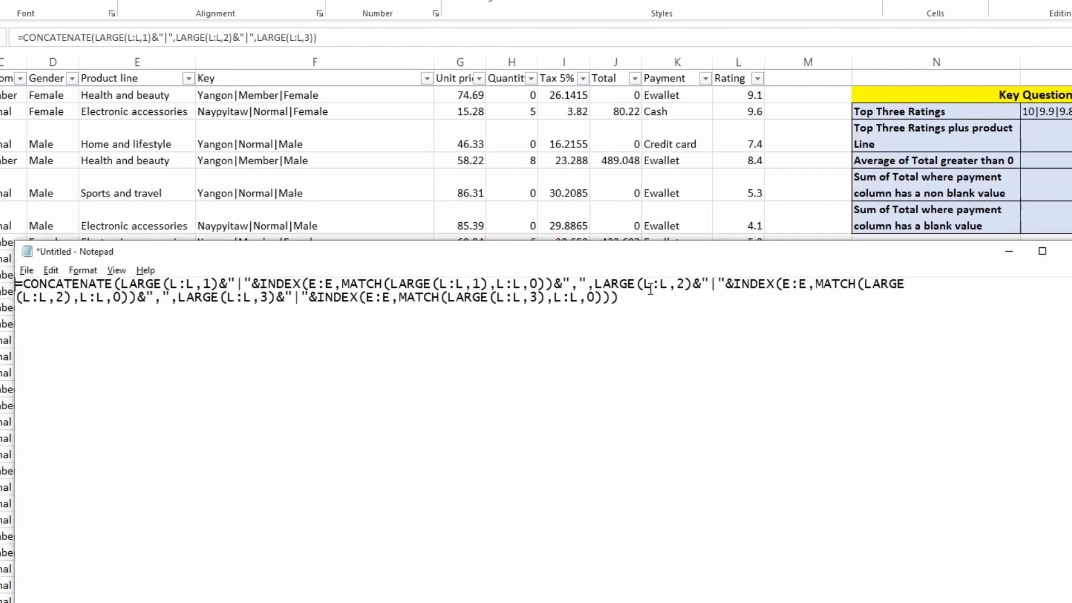
# Step: Copy the adapted INDEX and MATCH formula into the answer cell for Top Three Ratings plus product Line and add spaces to its comma separators
pyautogui.moveTo(654, 299); pyautogui.dragTo(11, 302)
pyautogui.hotkey('ctrl', 'a')
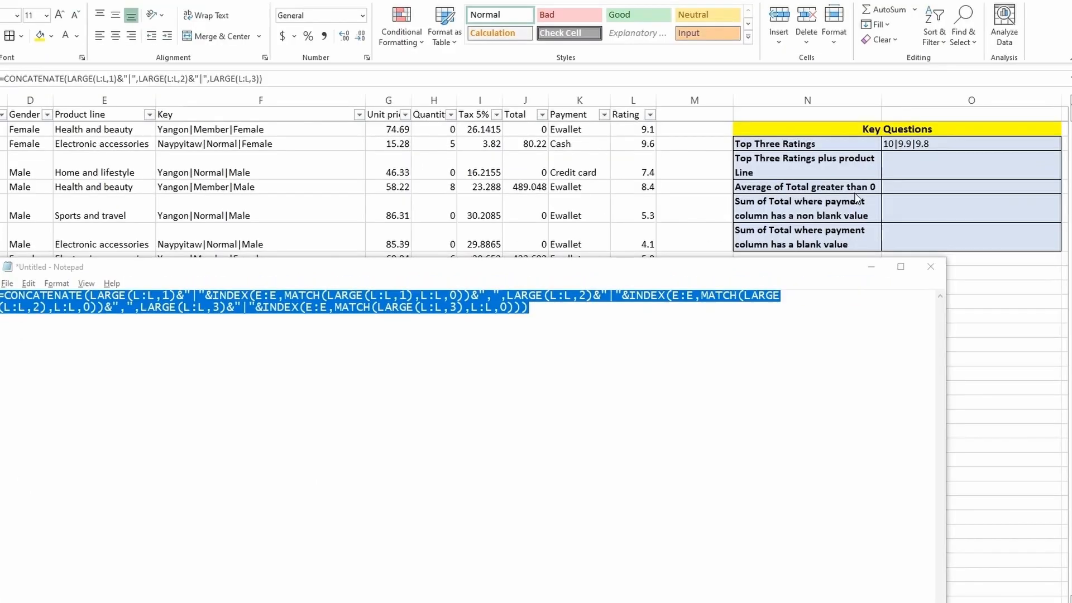
pyautogui.click(1041, 127)
pyautogui.write('=')
pyautogui.hotkey('ctrl', 'v')
pyautogui.hotkey('ctrl', 'Return')
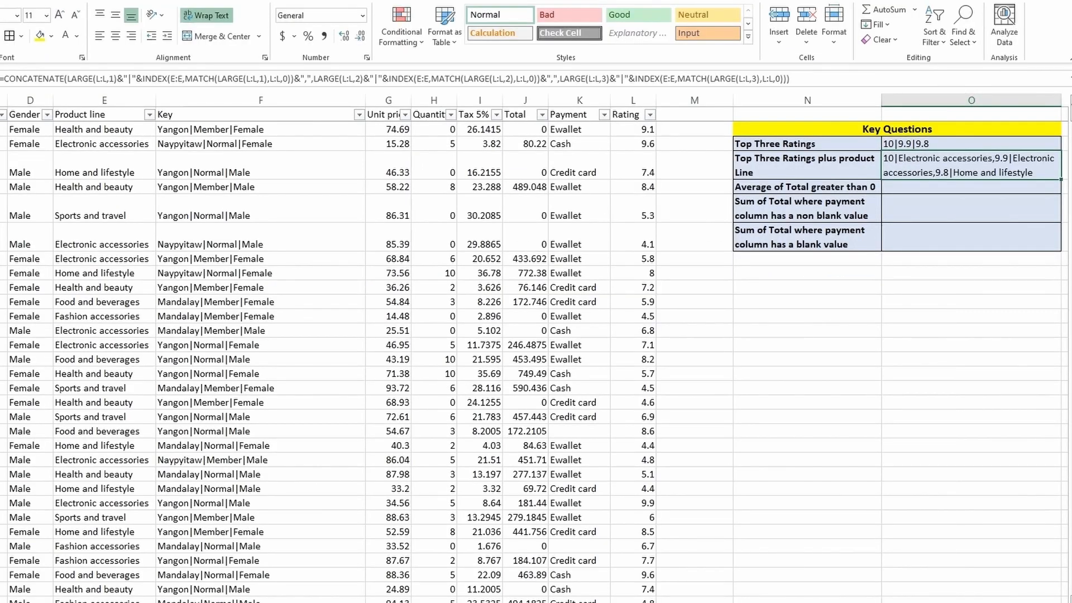
pyautogui.click(553, 79)
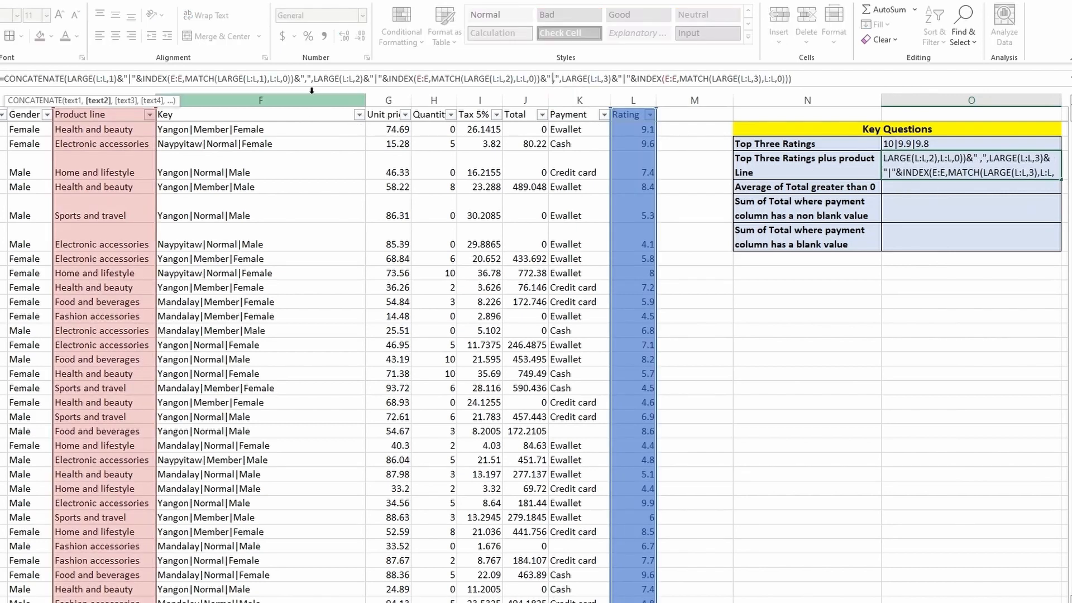
pyautogui.press('Return')
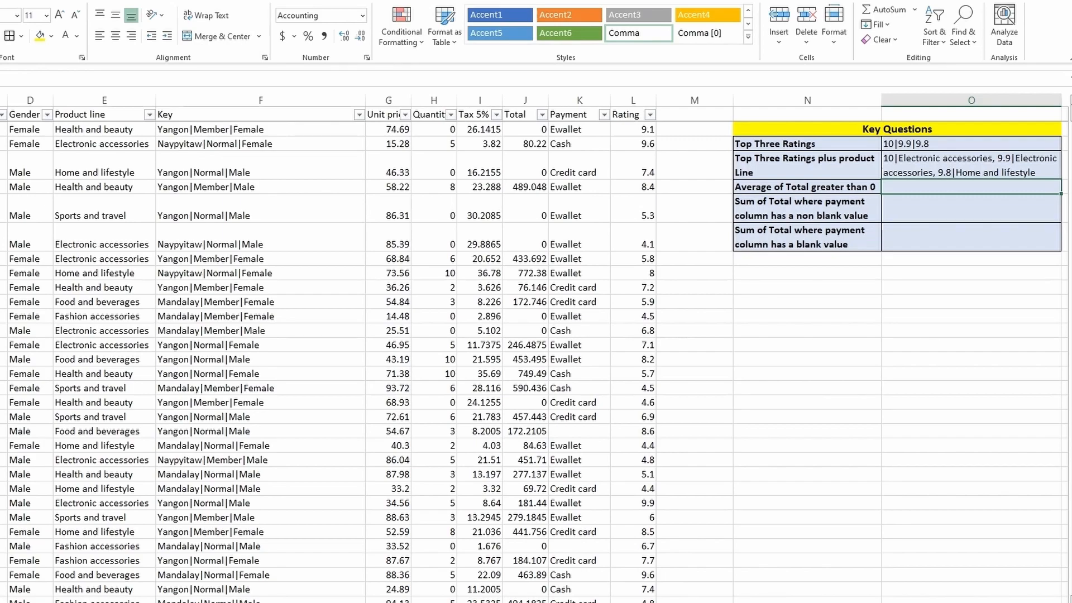
# Step: Sort the sales table by Rating from largest to smallest
pyautogui.click(649, 114)
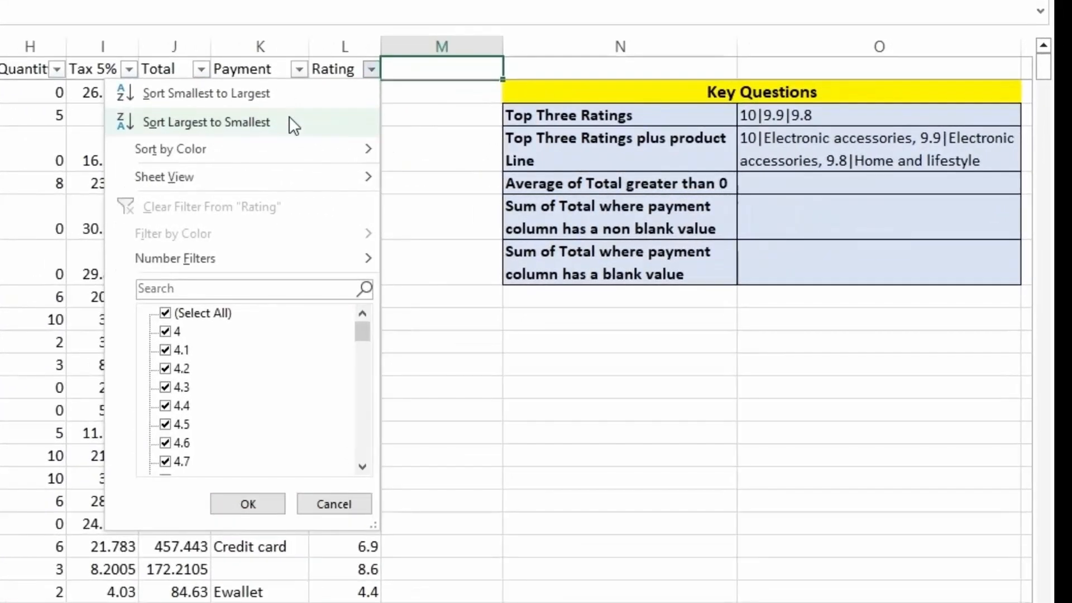
pyautogui.click(598, 151)
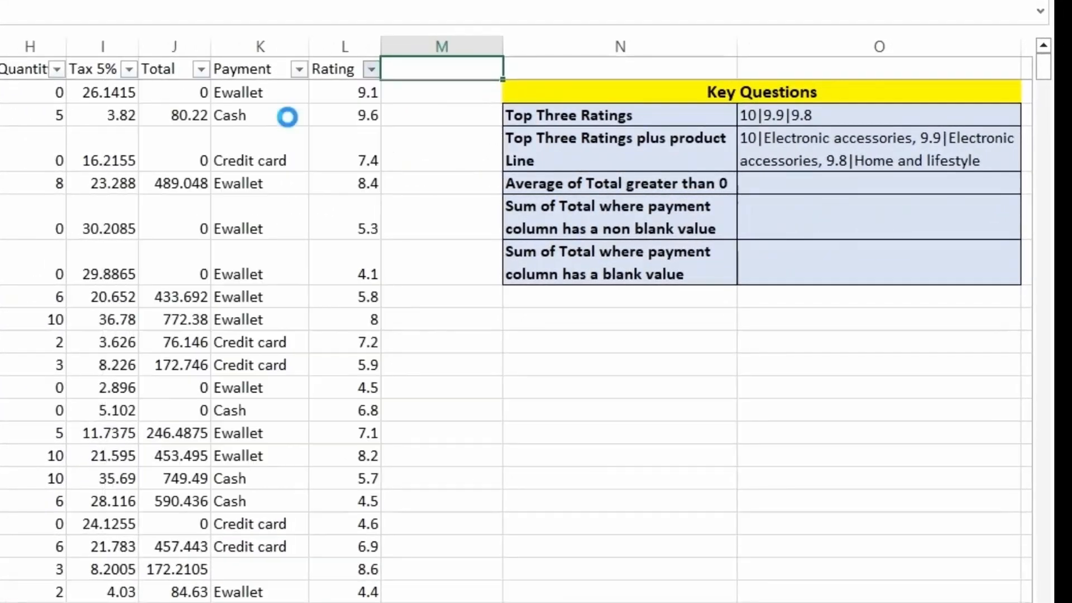
# Step: Compare the three highest-rated rows and their product lines with the Top Three Ratings plus product Line answer
pyautogui.click(352, 96)
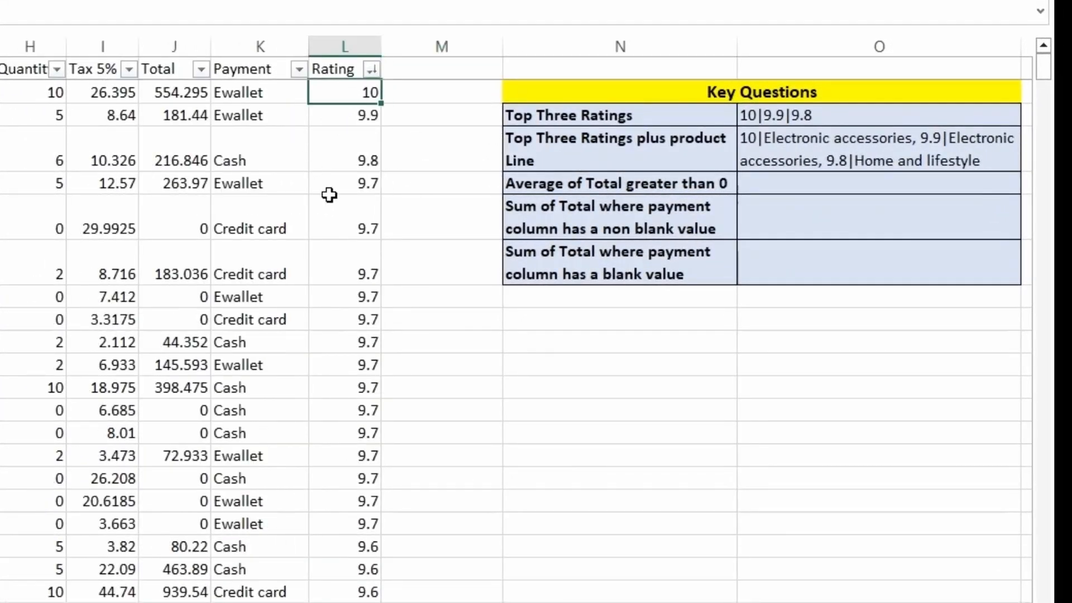
pyautogui.click(329, 155)
pyautogui.click(348, 95)
pyautogui.moveTo(351, 130); pyautogui.dragTo(354, 144)
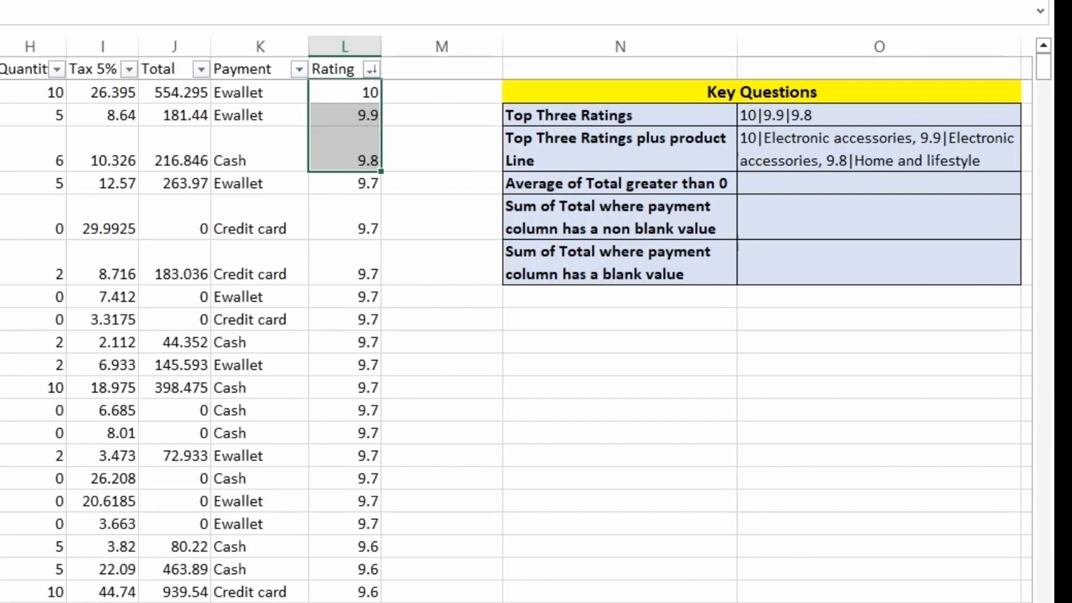
pyautogui.hotkey('shift', 'space')
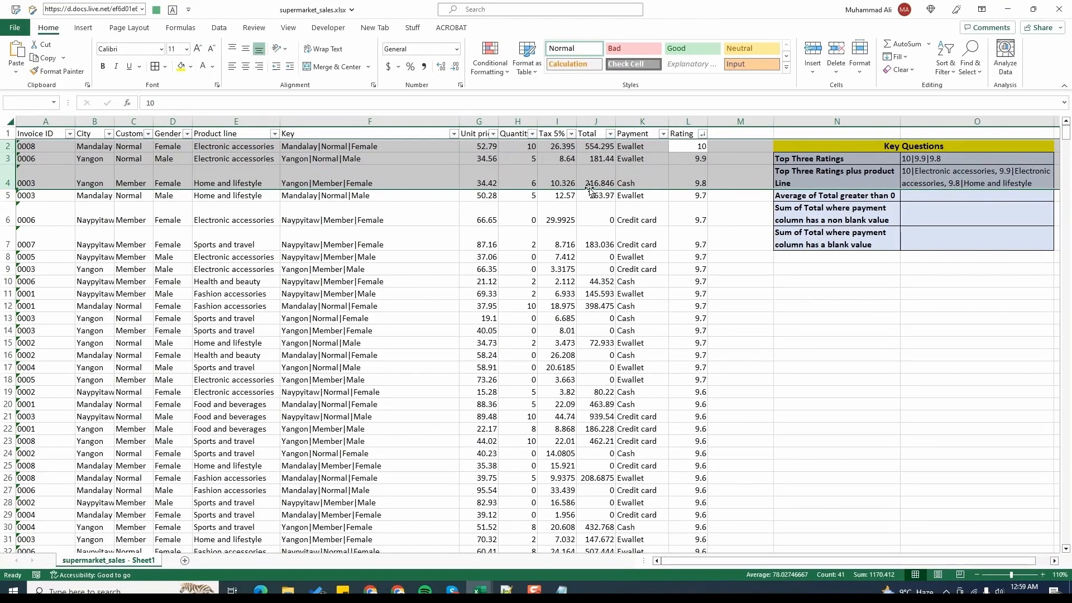
pyautogui.click(961, 184)
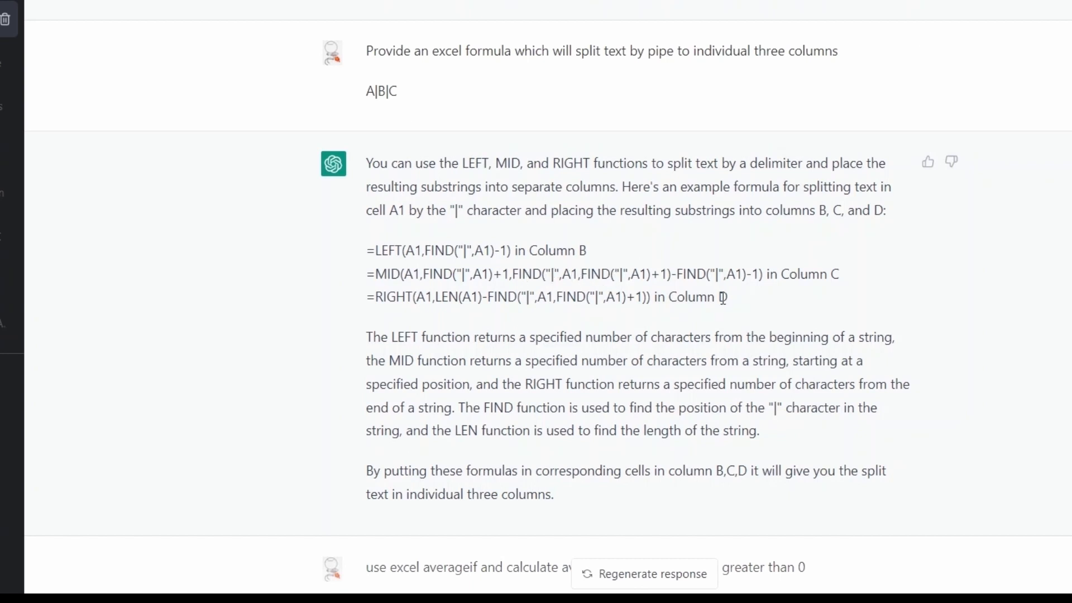
# Step: Copy ChatGPT's LEFT, MID and RIGHT pipe-splitting formulas and insert three blank columns before the Key Questions table in Excel
pyautogui.moveTo(731, 296); pyautogui.dragTo(357, 252)
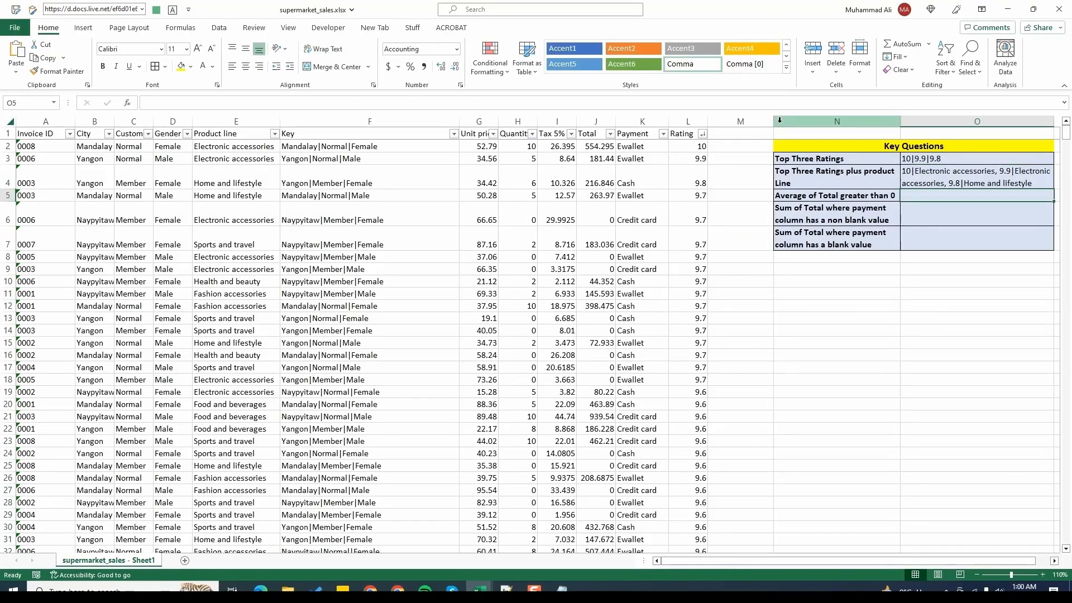
pyautogui.click(779, 120)
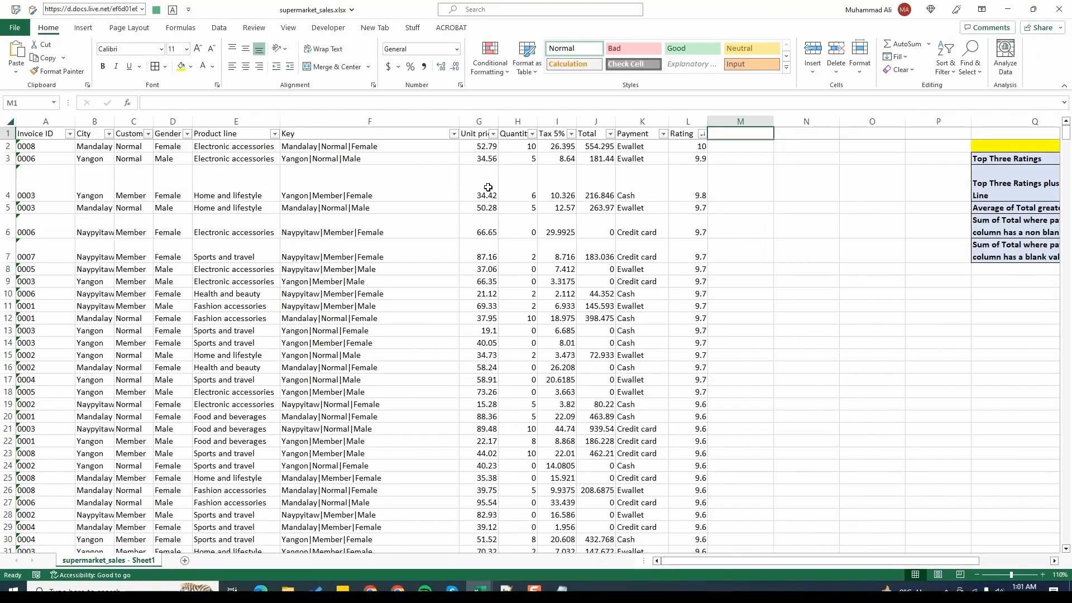
pyautogui.click(360, 146)
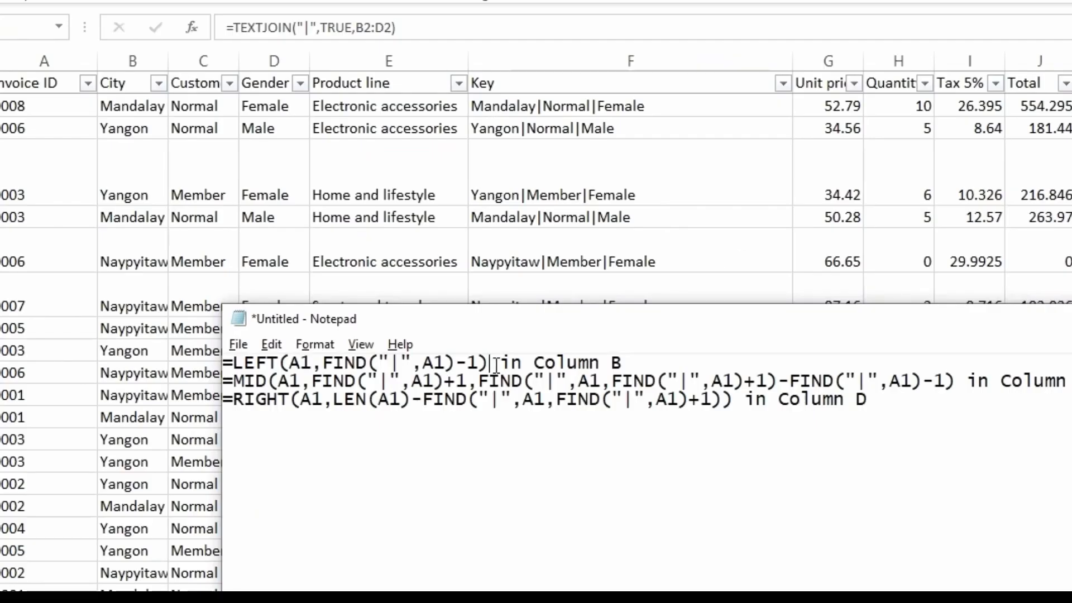
# Step: Strip the trailing "in Column" notes from the three Notepad formulas and replace every A1 reference with F2
pyautogui.moveTo(493, 365); pyautogui.dragTo(623, 370)
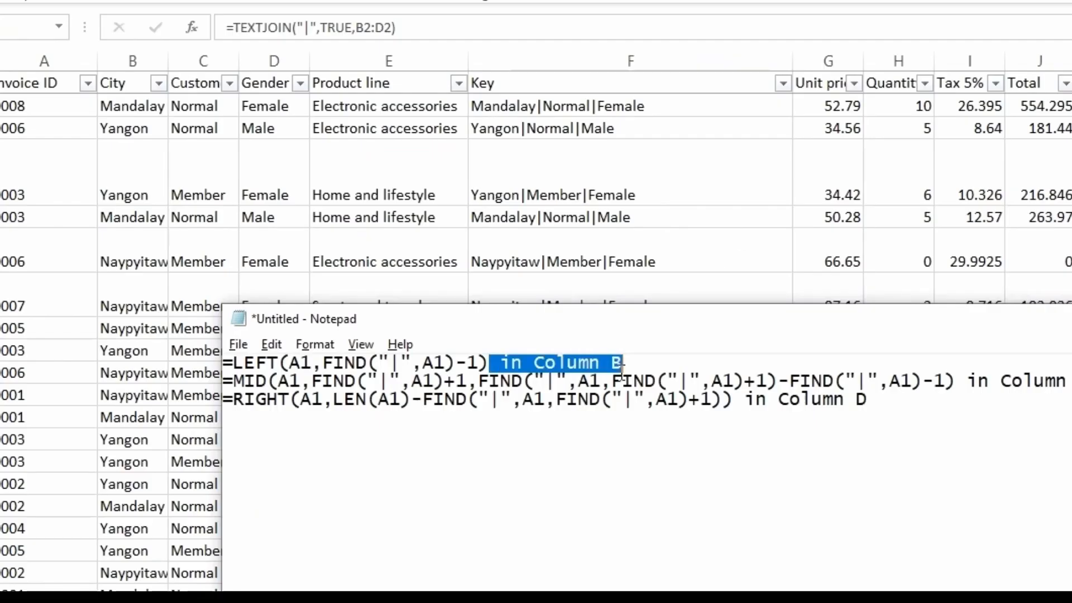
pyautogui.press('BackSpace')
pyautogui.hotkey('ctrl', 'h')
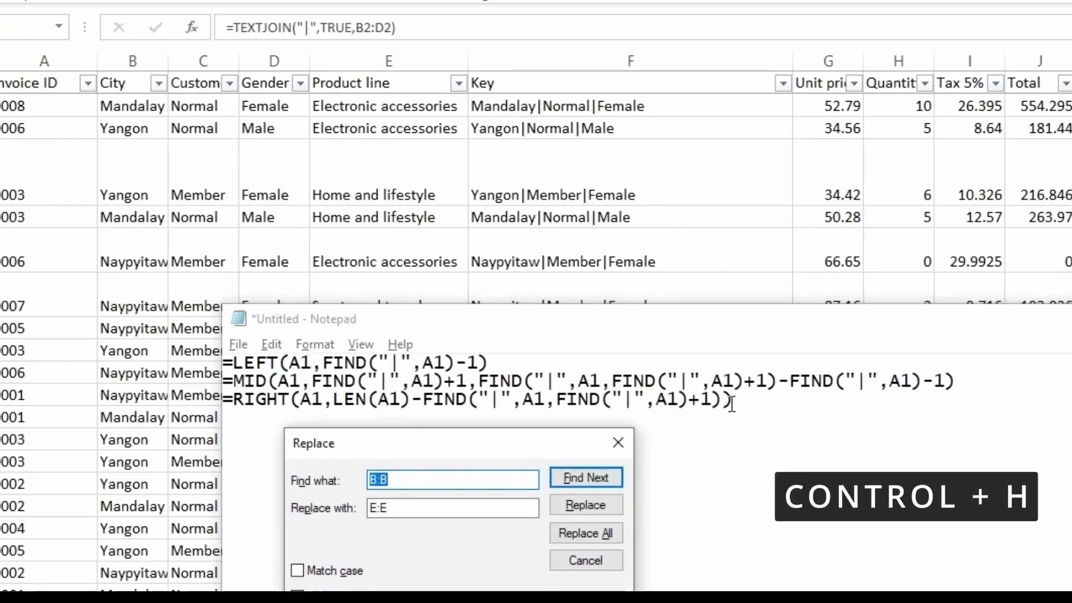
pyautogui.write('A1')
pyautogui.press('Tab')
pyautogui.write('F')
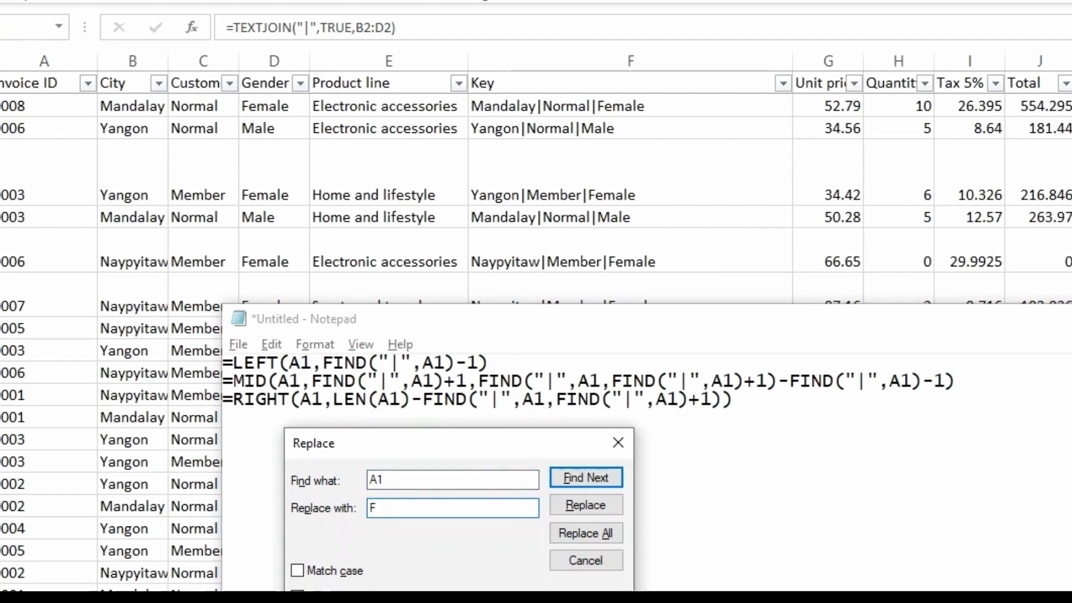
pyautogui.write('2')
pyautogui.click(602, 535)
pyautogui.click(618, 443)
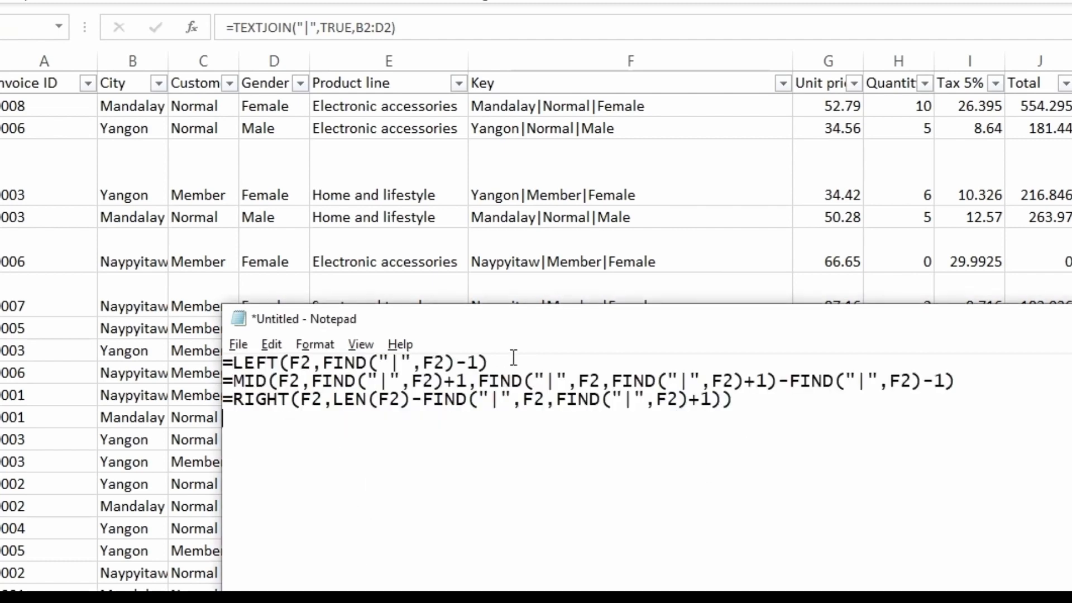
# Step: Copy the adapted LEFT, MID and RIGHT formulas from Notepad into cells M2, N2 and O2 of the sales sheet
pyautogui.moveTo(511, 366); pyautogui.dragTo(223, 363)
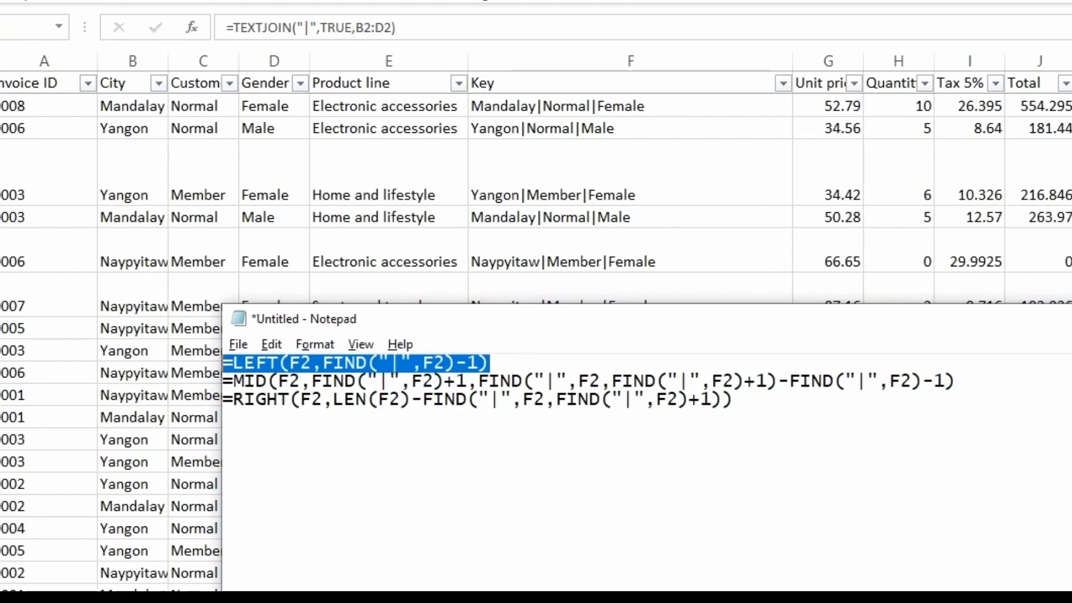
pyautogui.click(743, 150)
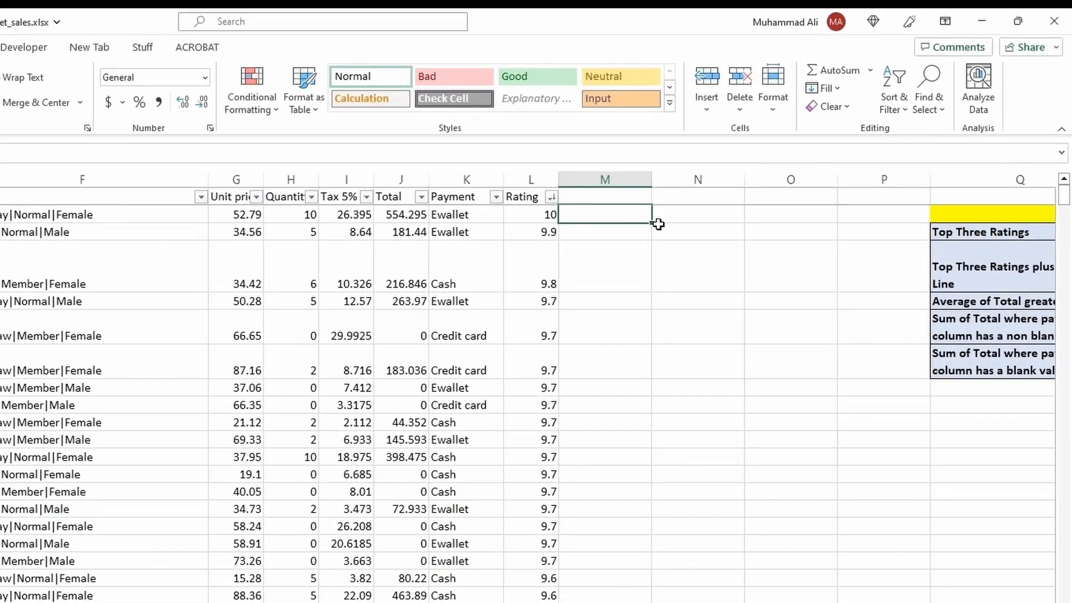
pyautogui.write('Mandalay\tNormal\tFemale')
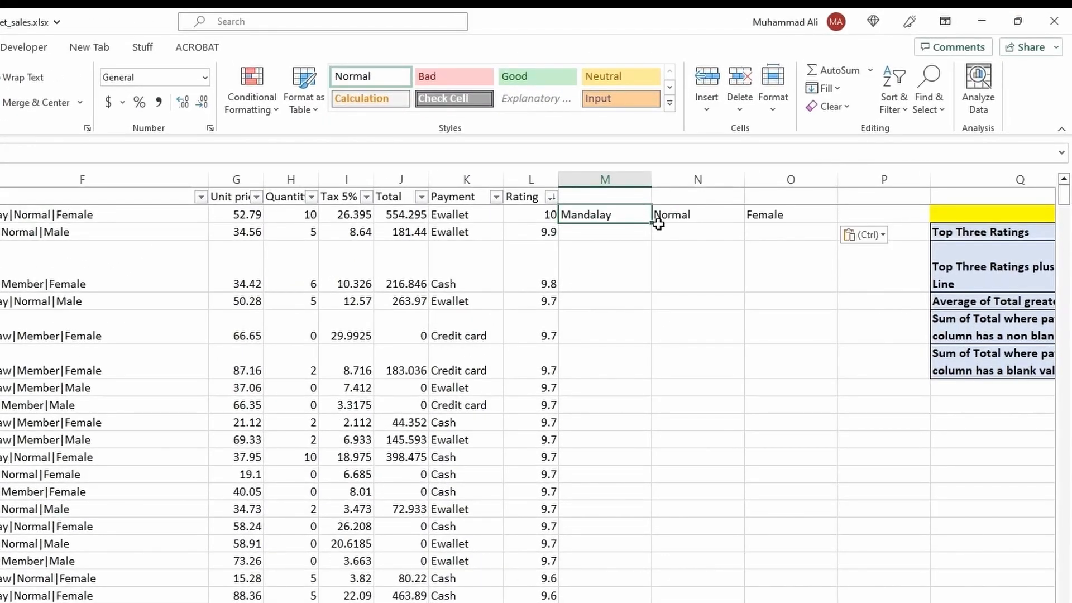
# Step: Fill the three split formulas in columns M, N and O down to the last data row and check them against the Key column
pyautogui.hotkey('alt', 'y')
pyautogui.press('2')
pyautogui.press('y')
pyautogui.press('g')
pyautogui.press('Right')
pyautogui.hotkey('alt', 'y')
pyautogui.press('2')
pyautogui.press('y')
pyautogui.press('g')
pyautogui.press('Right')
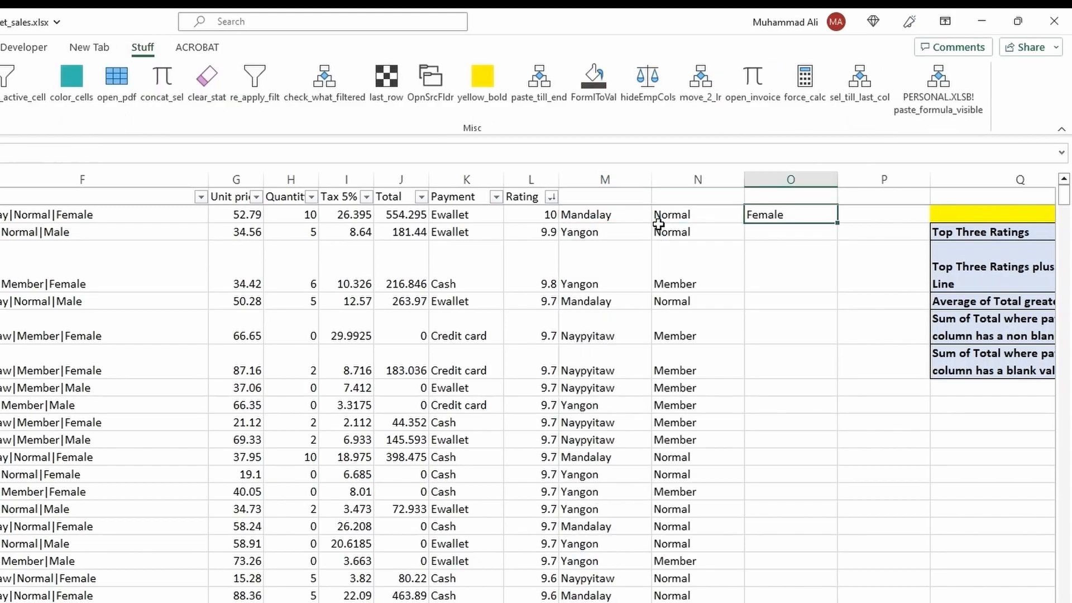
pyautogui.hotkey('alt', 'y')
pyautogui.press('2')
pyautogui.press('y')
pyautogui.press('g')
pyautogui.press('Left')
pyautogui.press('Left')
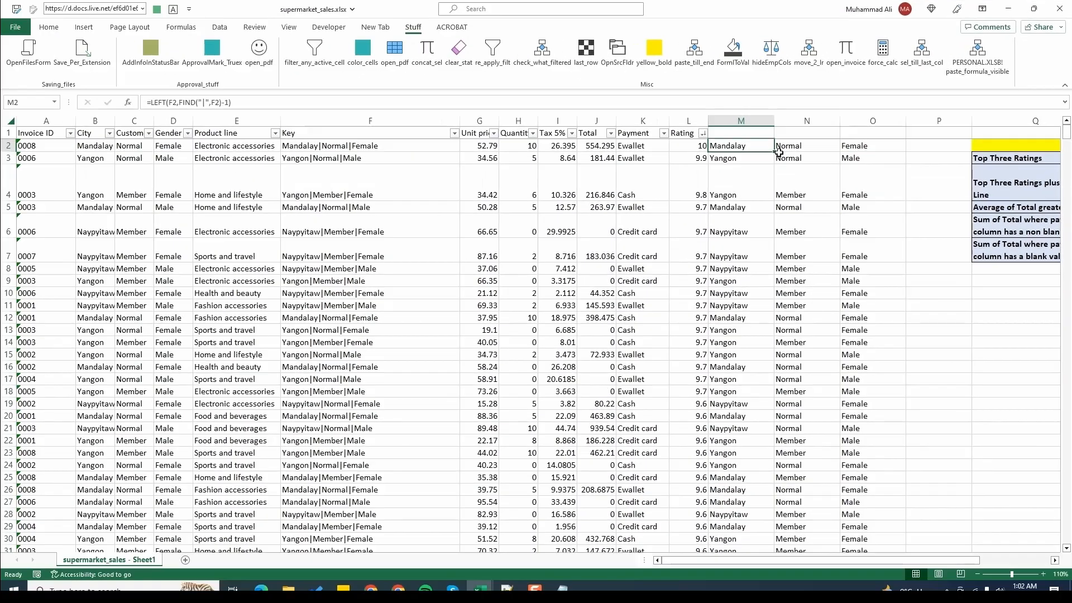
pyautogui.hotkey('ctrl', 'Down')
pyautogui.hotkey('ctrl', 'Up')
pyautogui.press('Down')
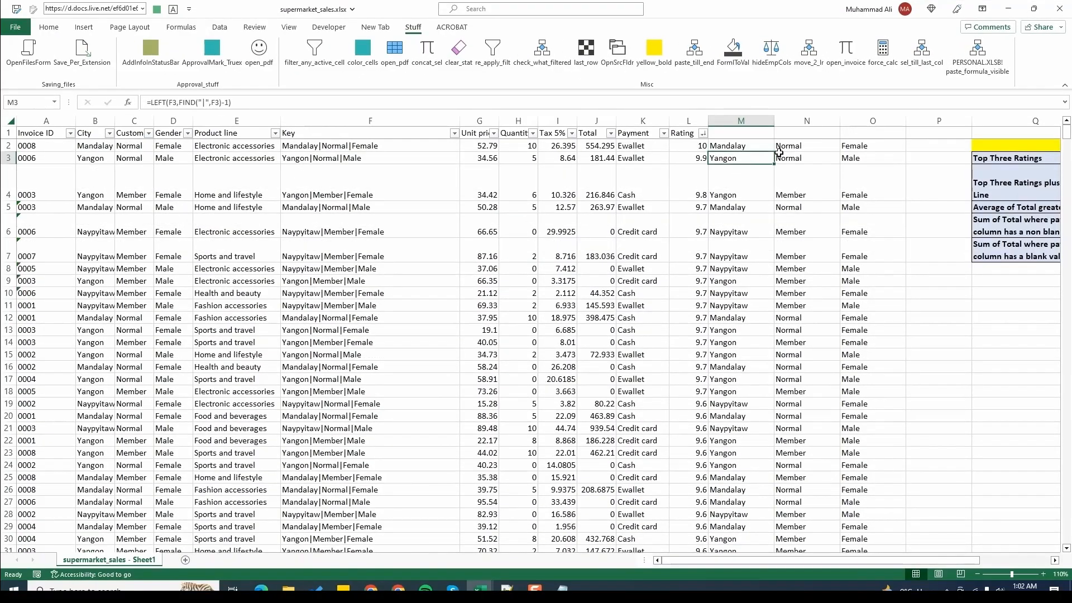
pyautogui.press('Up')
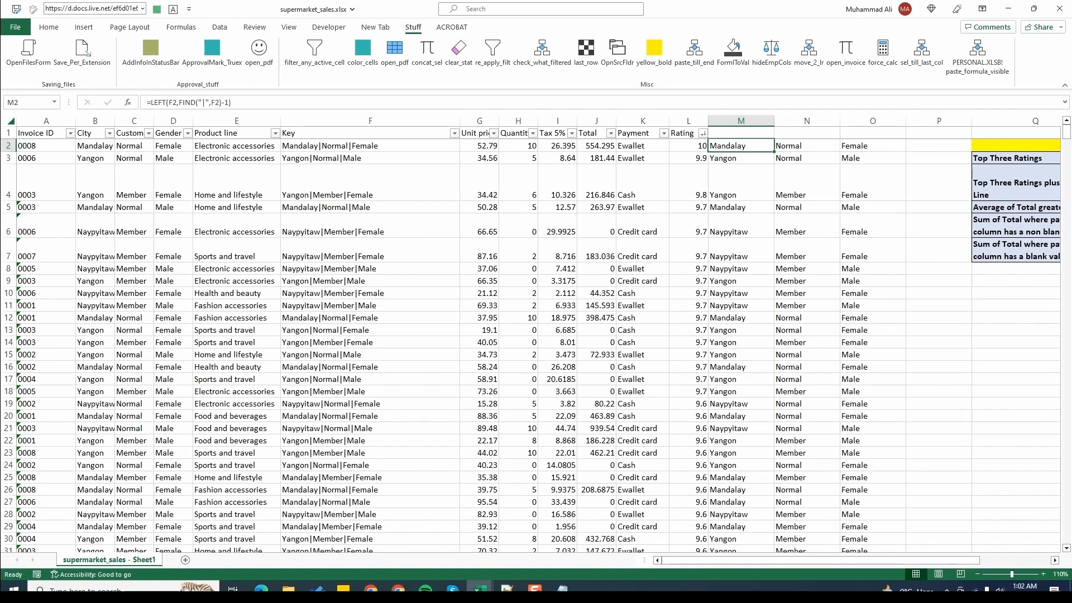
pyautogui.click(311, 148)
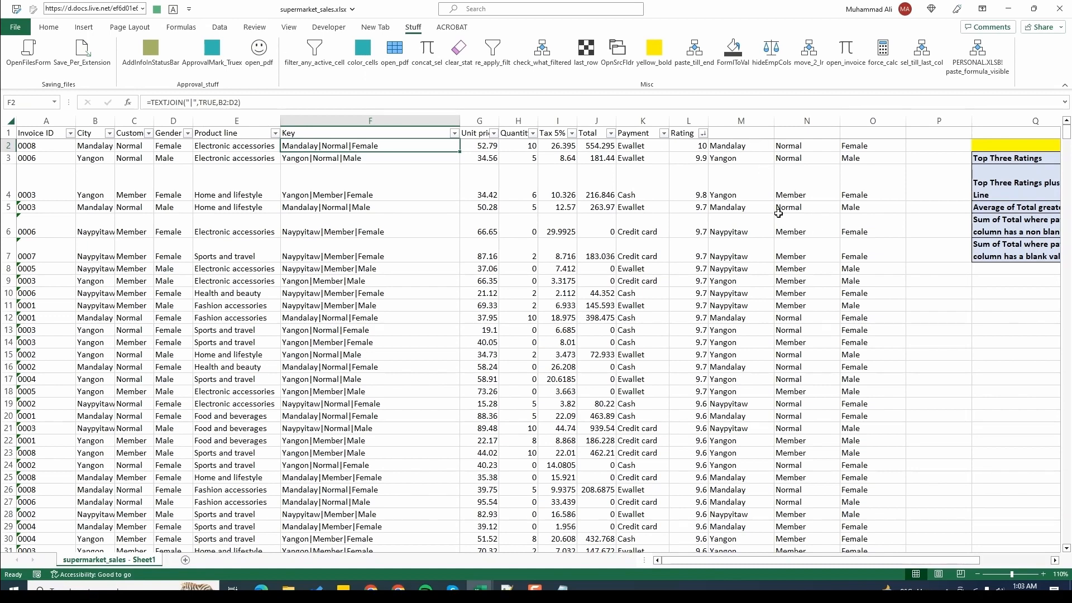
# Step: Group columns M to O, which hold the split key values
pyautogui.click(747, 209)
pyautogui.hotkey('ctrl', 'space')
pyautogui.hotkey('shift', 'Right')
pyautogui.hotkey('shift', 'Right')
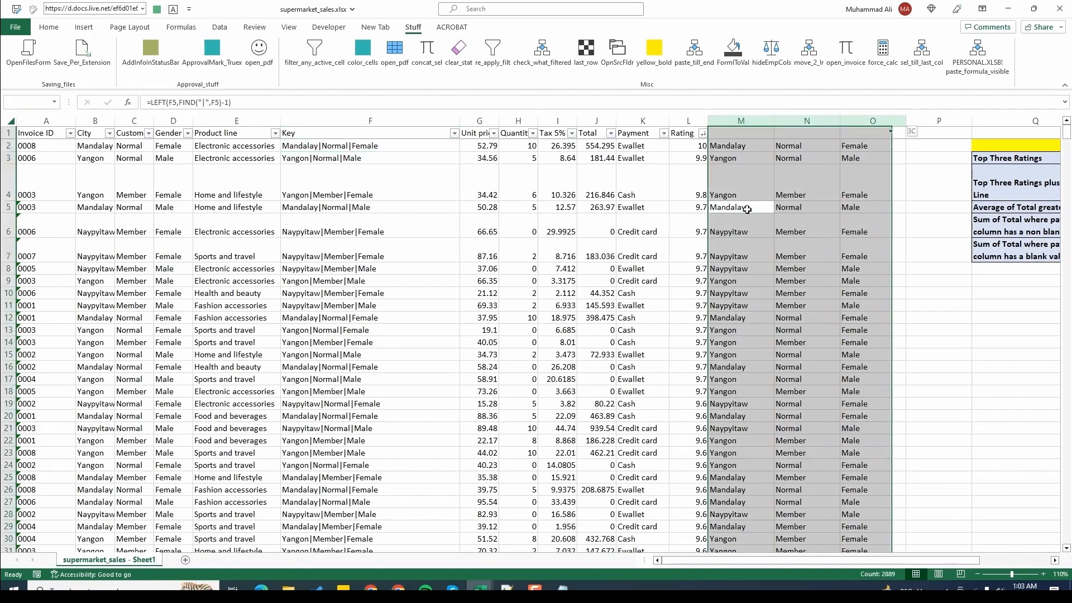
pyautogui.hotkey('alt', 'a')
pyautogui.press('g')
pyautogui.press('g')
pyautogui.press('Right')
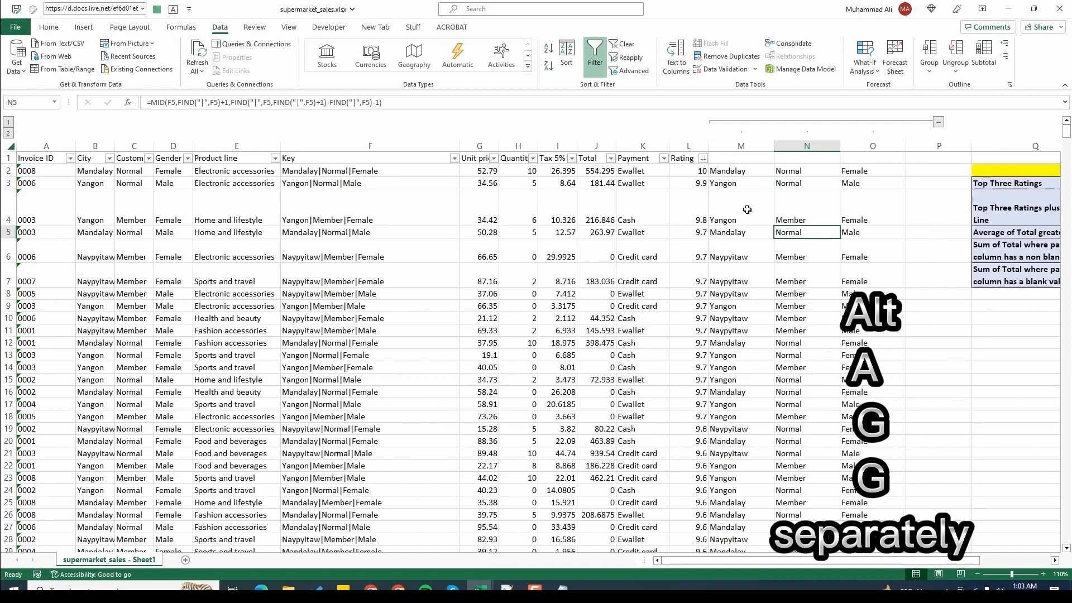
# Step: Collapse the grouped columns M to O
pyautogui.hotkey('alt', 'a')
pyautogui.press('h')
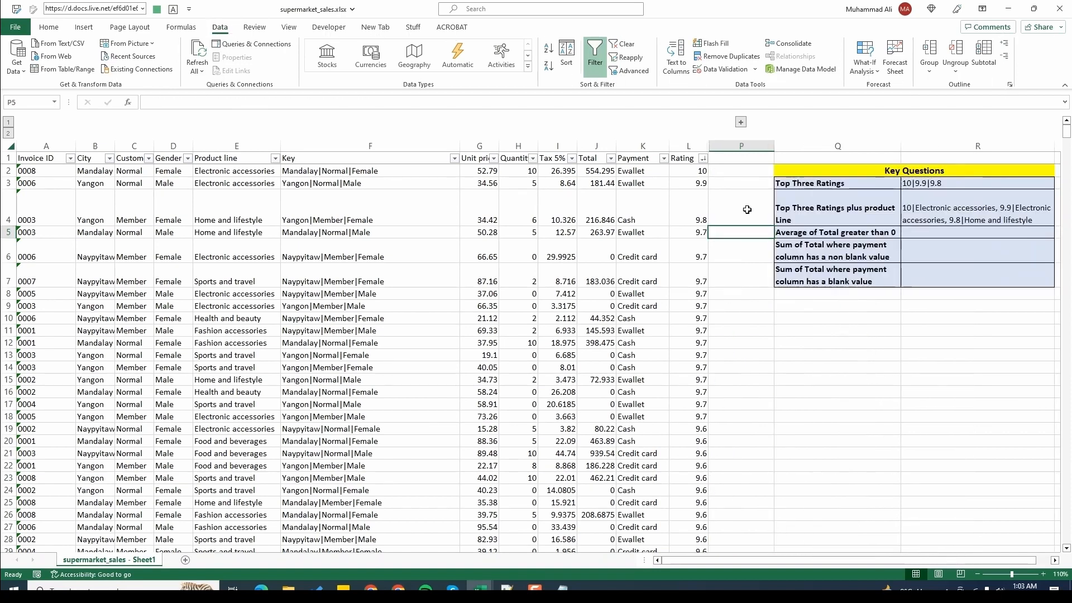
pyautogui.press('Left')
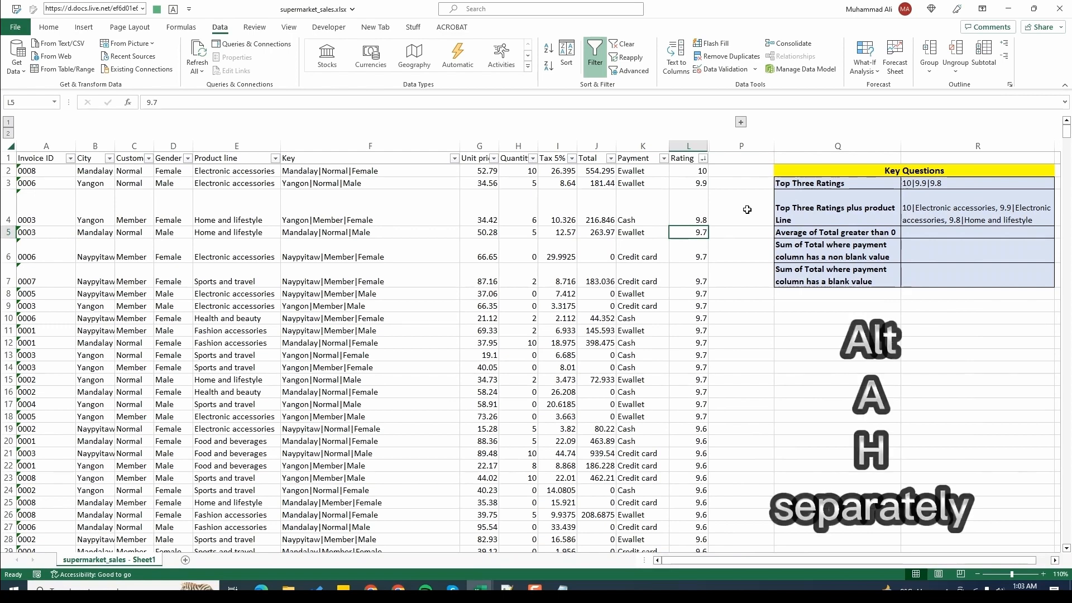
# Step: Unhide the collapsed columns between Rating and column P
pyautogui.press('Left')
pyautogui.hotkey('ctrl', 'space')
pyautogui.press('Right')
pyautogui.hotkey('ctrl', 'space')
pyautogui.hotkey('shift', 'Right')
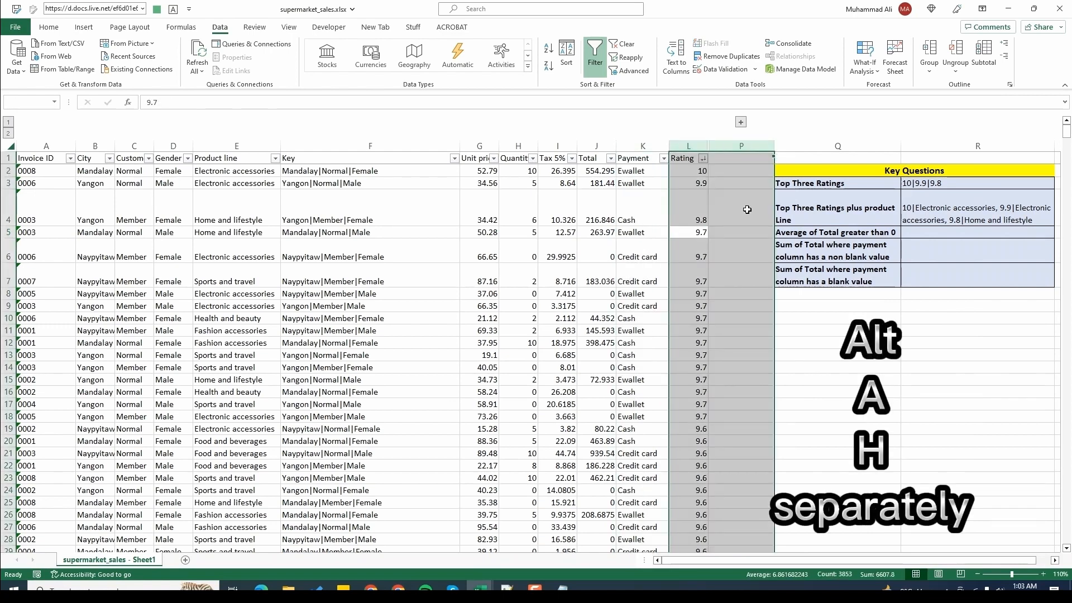
pyautogui.hotkey('shift', 'F10')
pyautogui.press('Up')
pyautogui.press('Up')
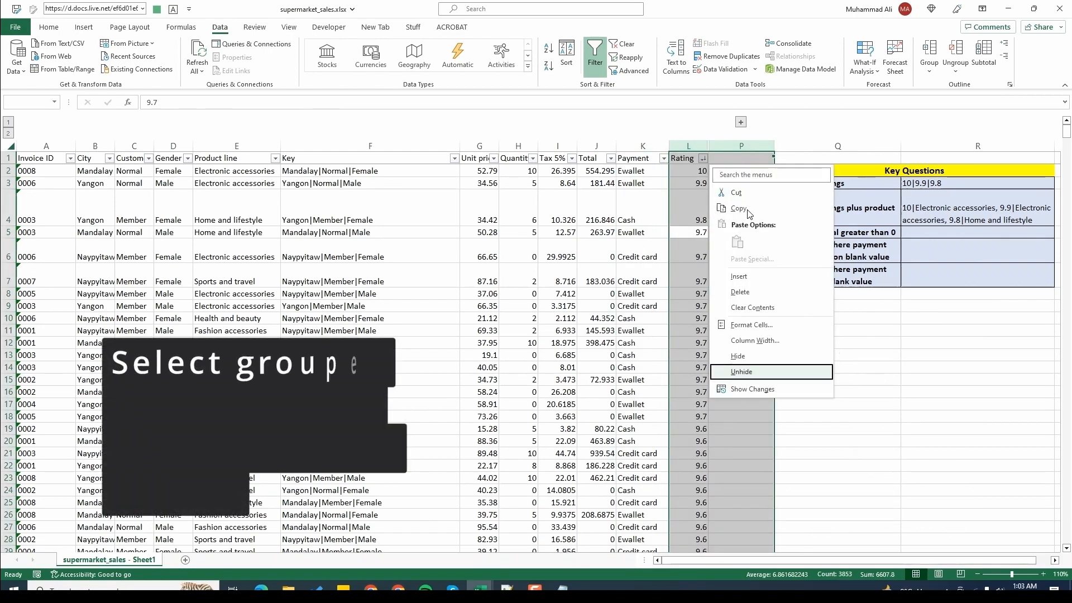
pyautogui.press('Return')
pyautogui.press('Down')
pyautogui.press('Right')
pyautogui.press('Right')
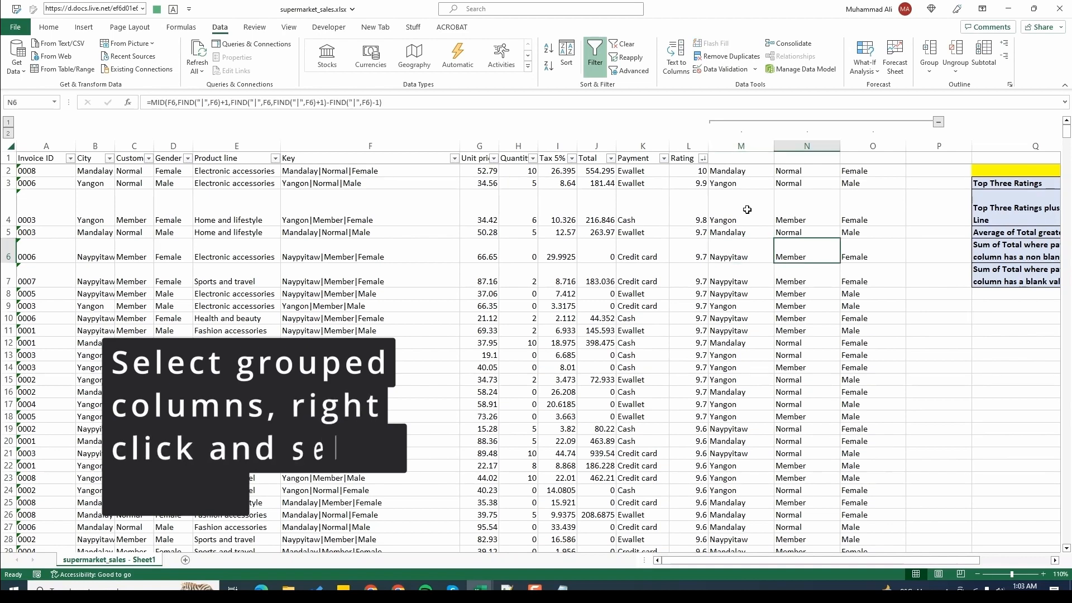
# Step: Hide the detail of the M to O column group and select the answer cell for Average of Total greater than 0
pyautogui.press('alt')
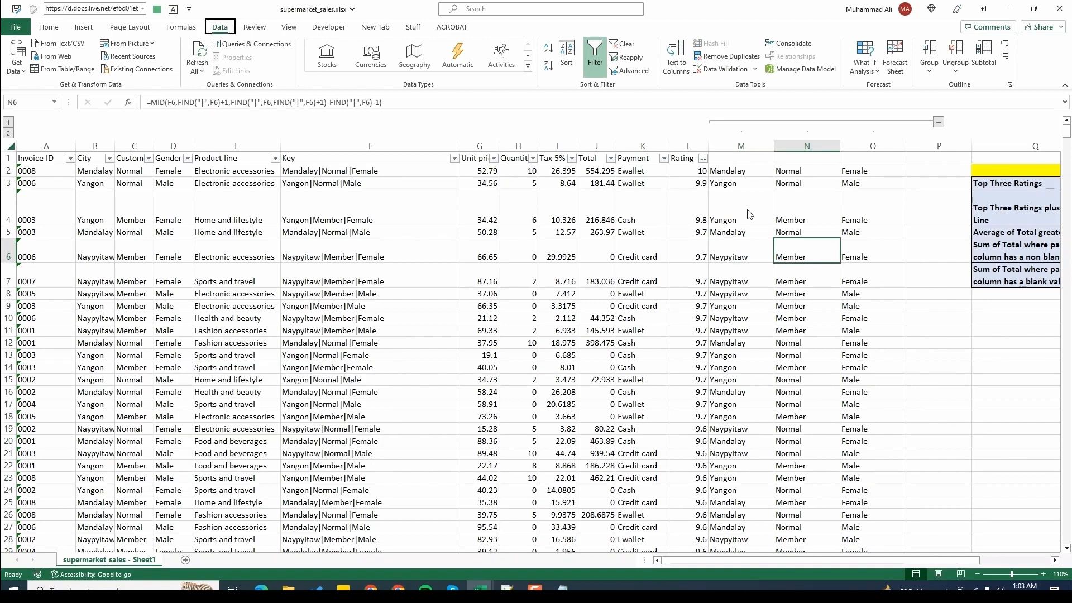
pyautogui.press('a')
pyautogui.press('h')
pyautogui.press('Right')
pyautogui.press('Right')
pyautogui.press('Right')
pyautogui.press('Up')
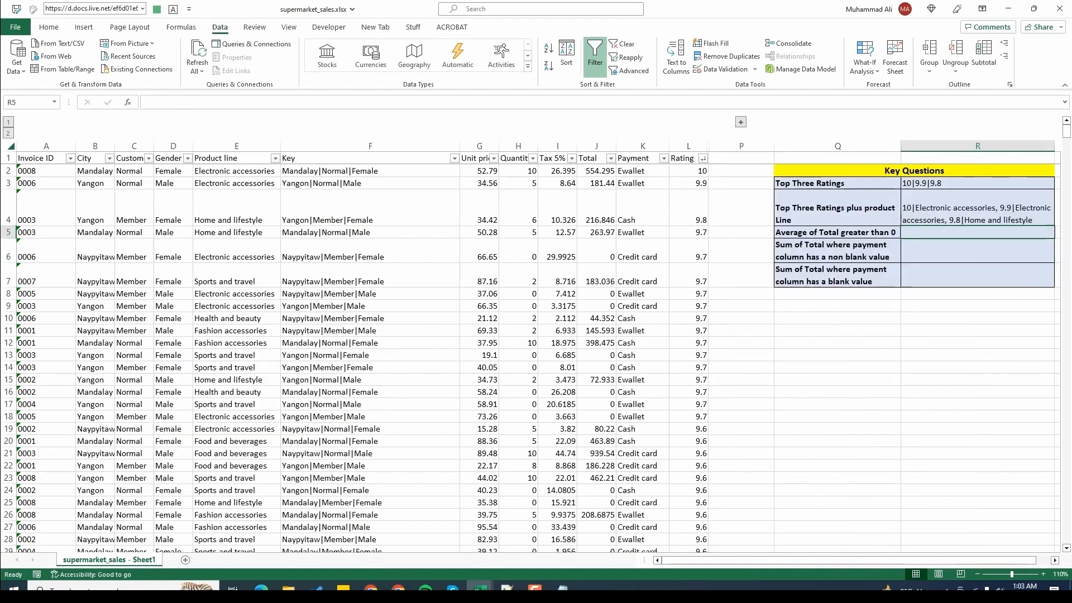
# Step: Select the zero values near the start of the Total column and highlight them with a yellow fill
pyautogui.click(590, 148)
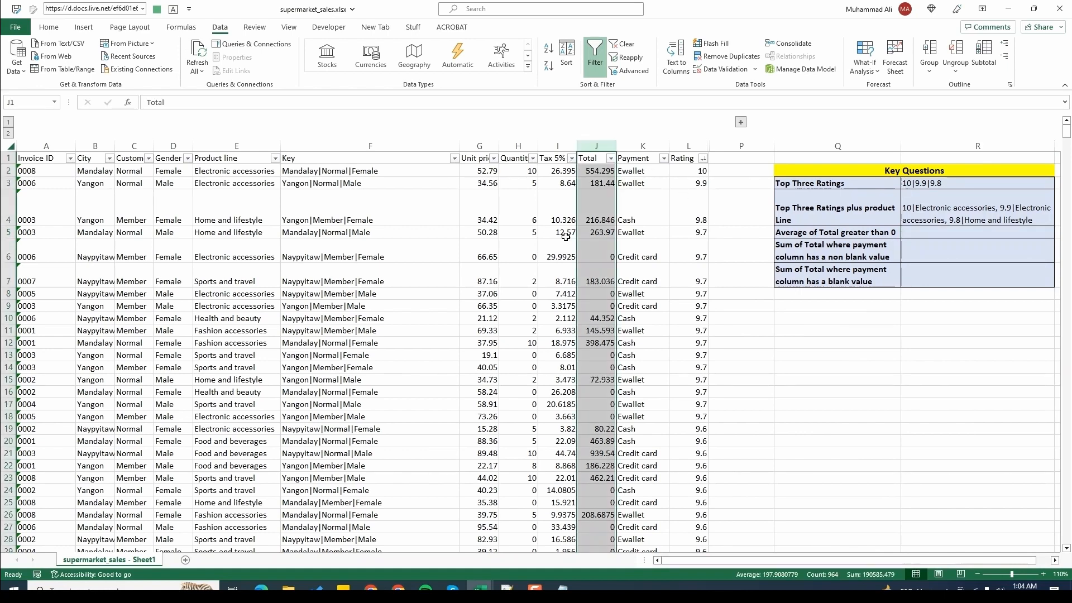
pyautogui.click(586, 256)
pyautogui.moveTo(612, 295); pyautogui.dragTo(612, 306)
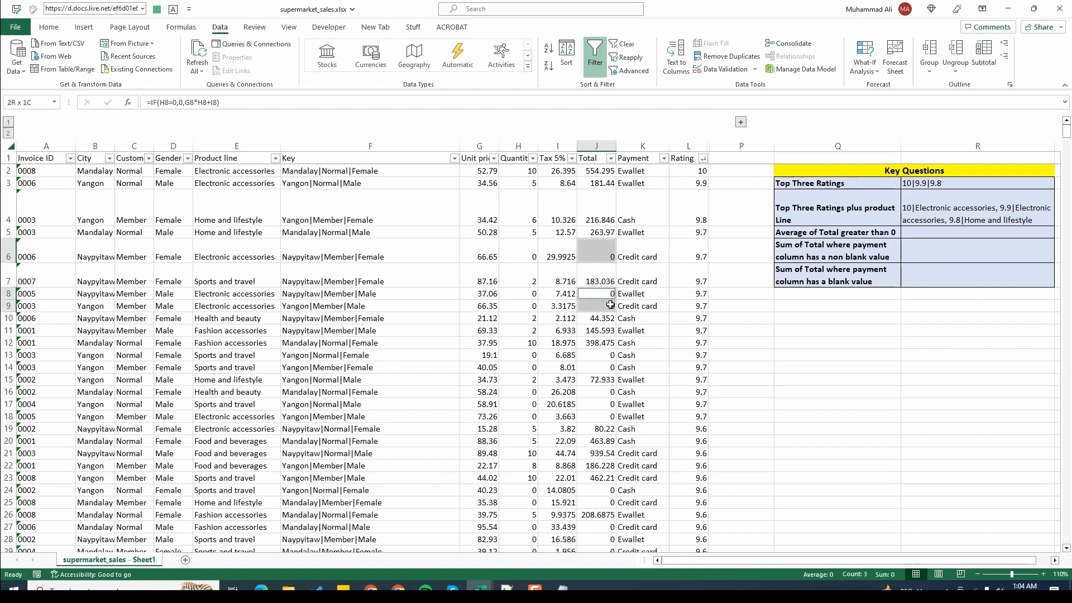
pyautogui.moveTo(610, 355); pyautogui.dragTo(606, 411)
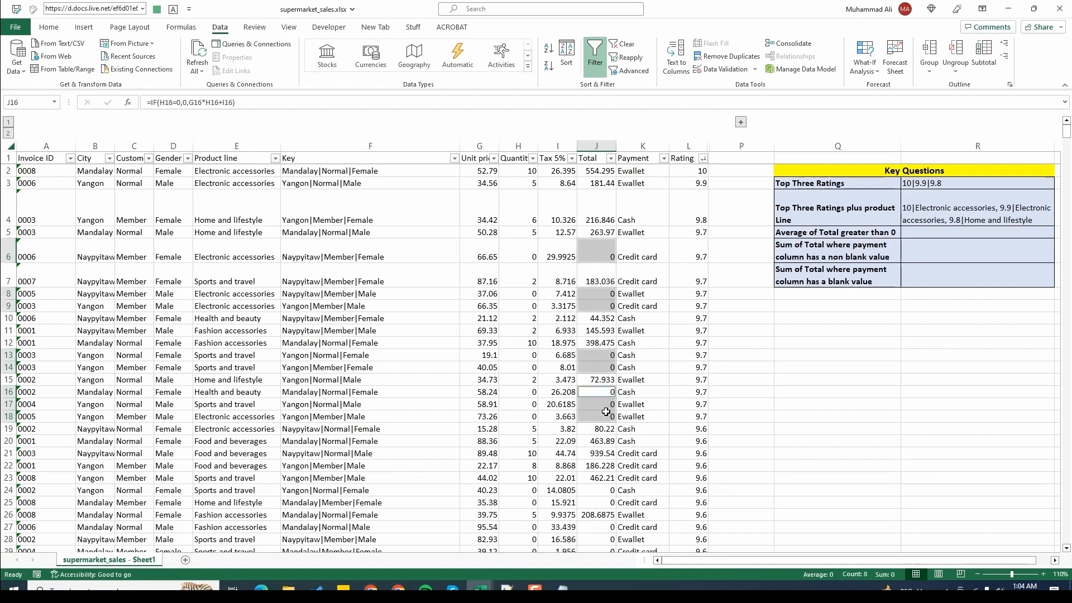
pyautogui.click(48, 27)
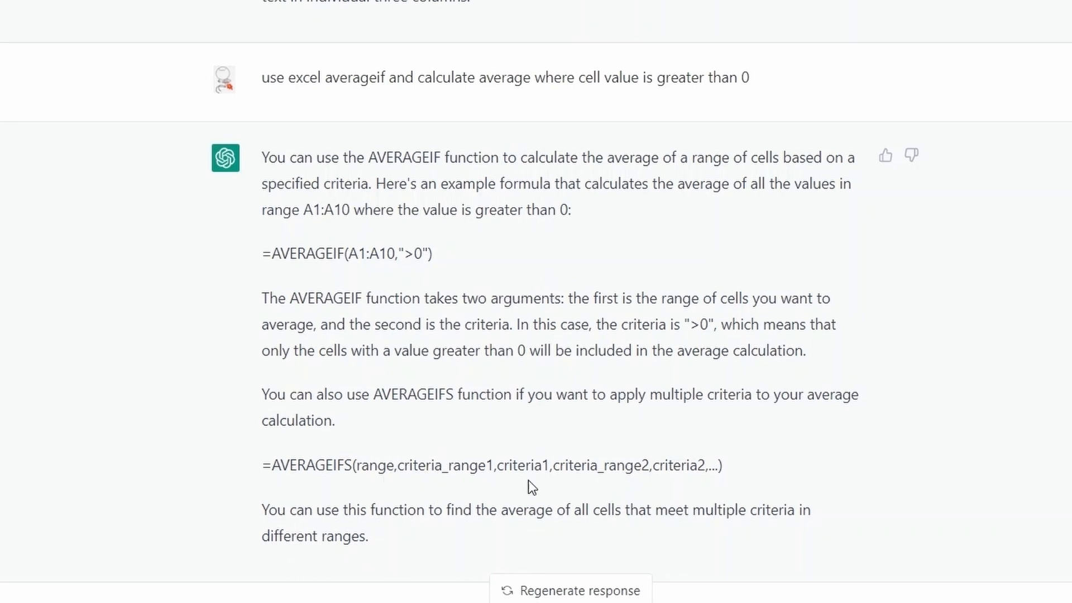
# Step: Copy ChatGPT's AVERAGEIF formula into the Average of Total greater than 0 answer cell and change its range to J:J
pyautogui.tripleClick(337, 254)
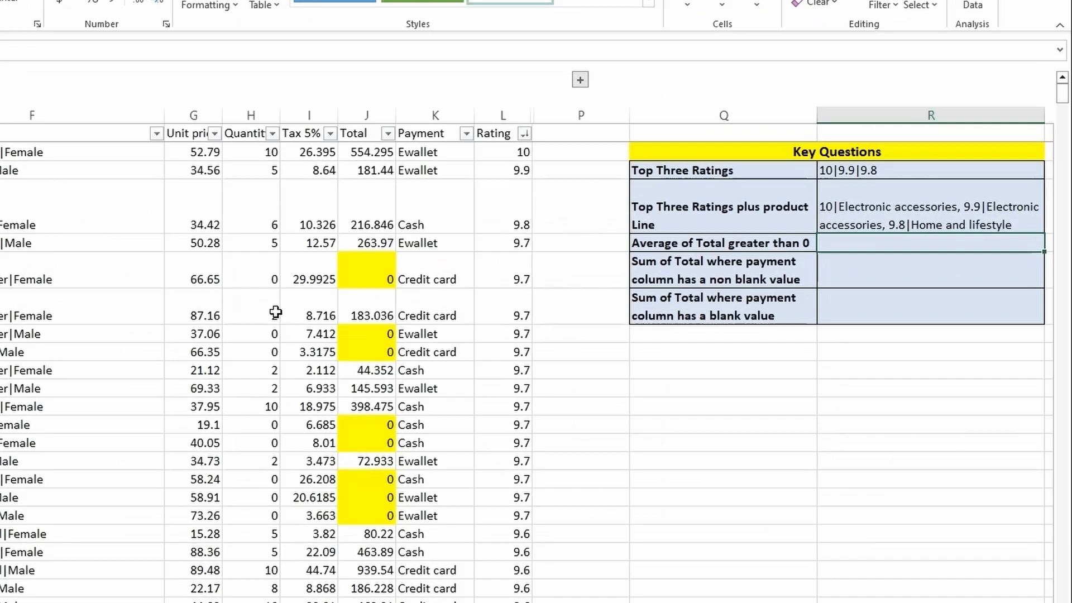
pyautogui.write('=AVERAGEIF(A1:A10,">0")')
pyautogui.doubleClick(897, 243)
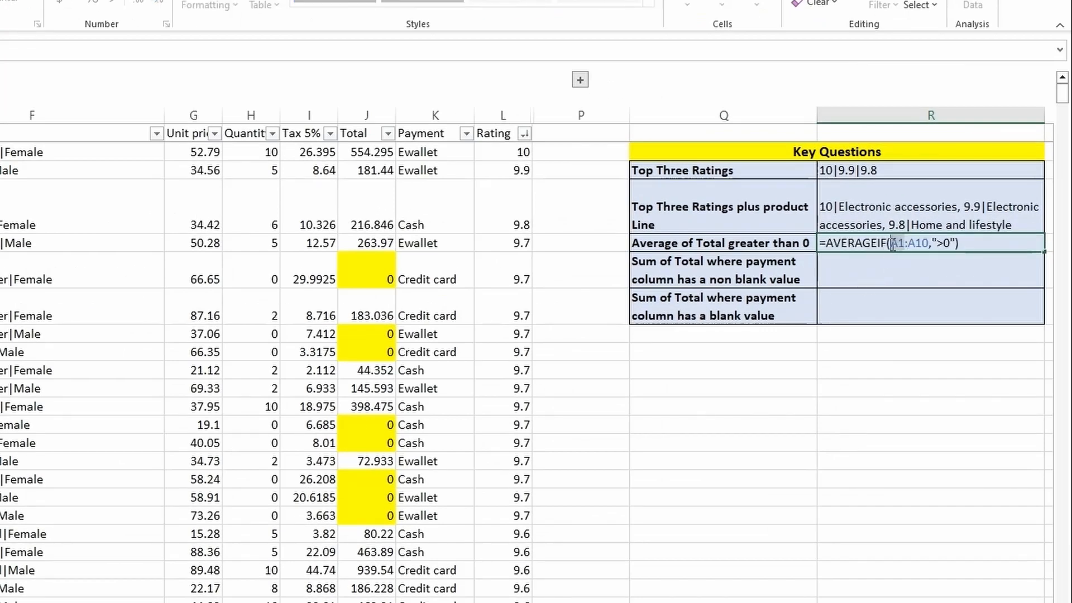
pyautogui.write('J')
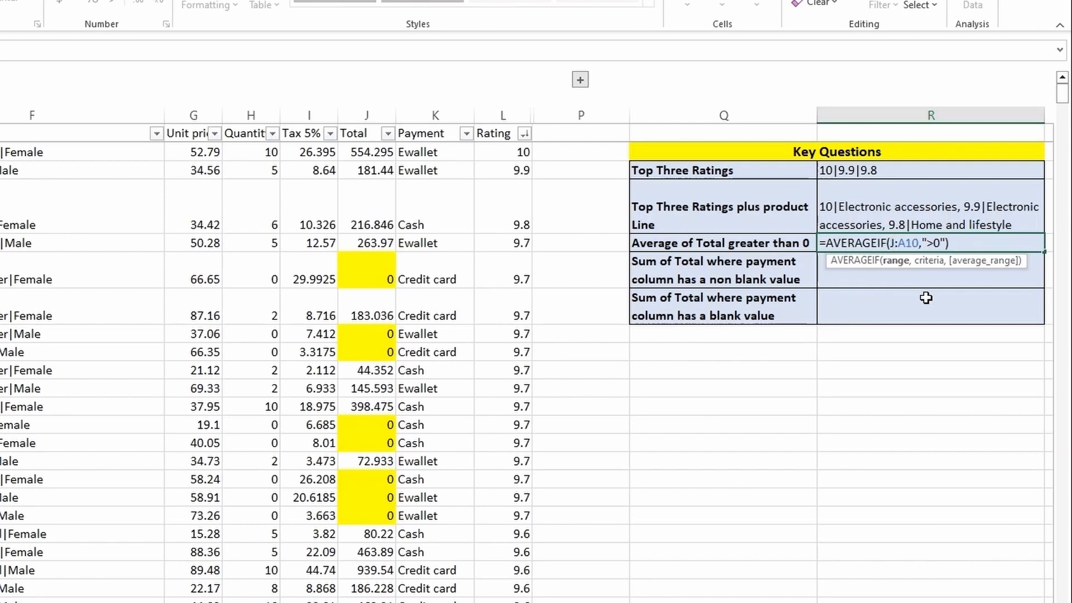
pyautogui.press('Delete')
pyautogui.press('Delete')
pyautogui.press('Delete')
pyautogui.write('J')
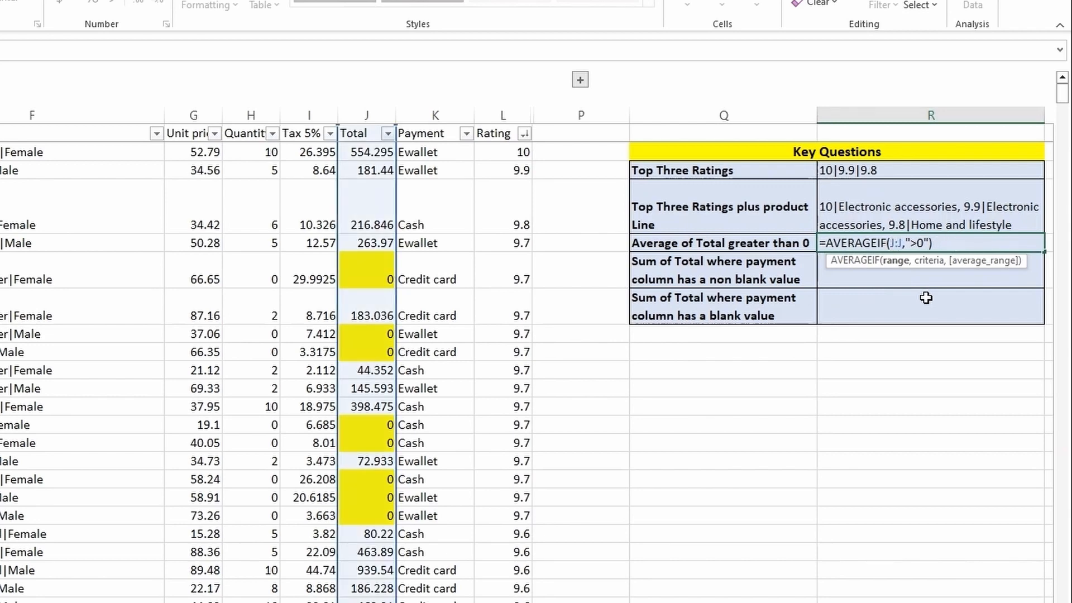
pyautogui.hotkey('ctrl', 'Return')
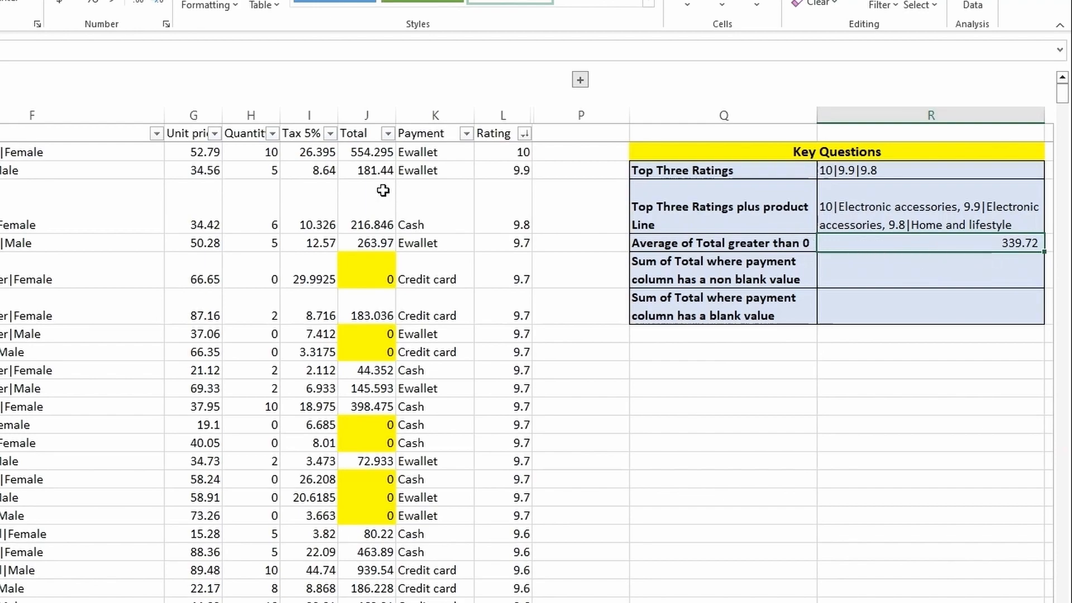
# Step: Filter the Total column to exclude the value 0
pyautogui.click(387, 134)
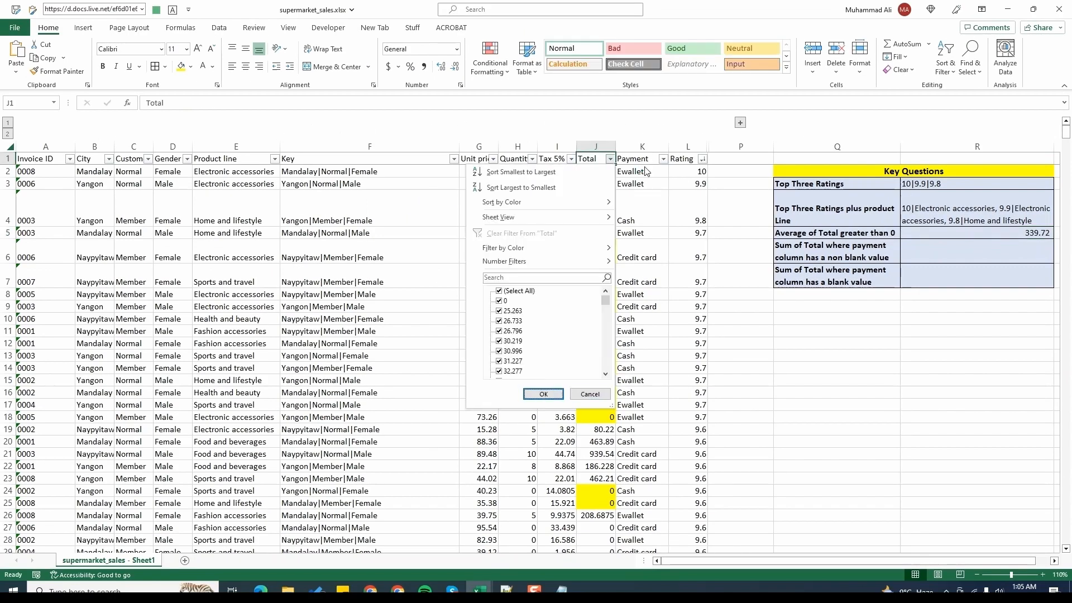
pyautogui.press('Up')
pyautogui.press('Down')
pyautogui.press('space')
pyautogui.press('Return')
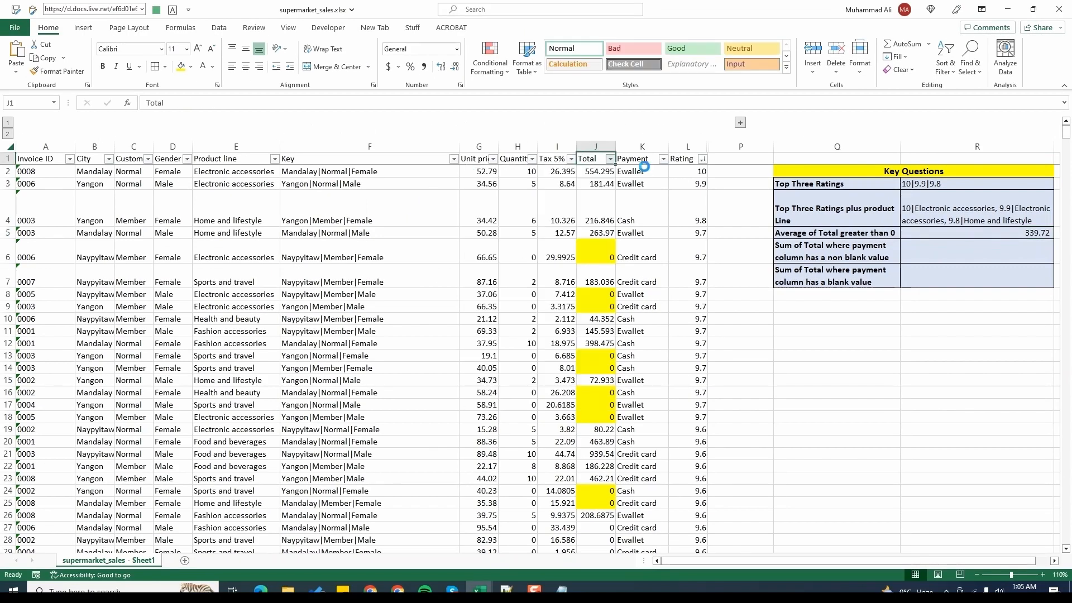
# Step: Select all the filtered Total values to check their average, and clear the filter from the Total column
pyautogui.press('Down')
pyautogui.hotkey('ctrl', 'shift', 'Down')
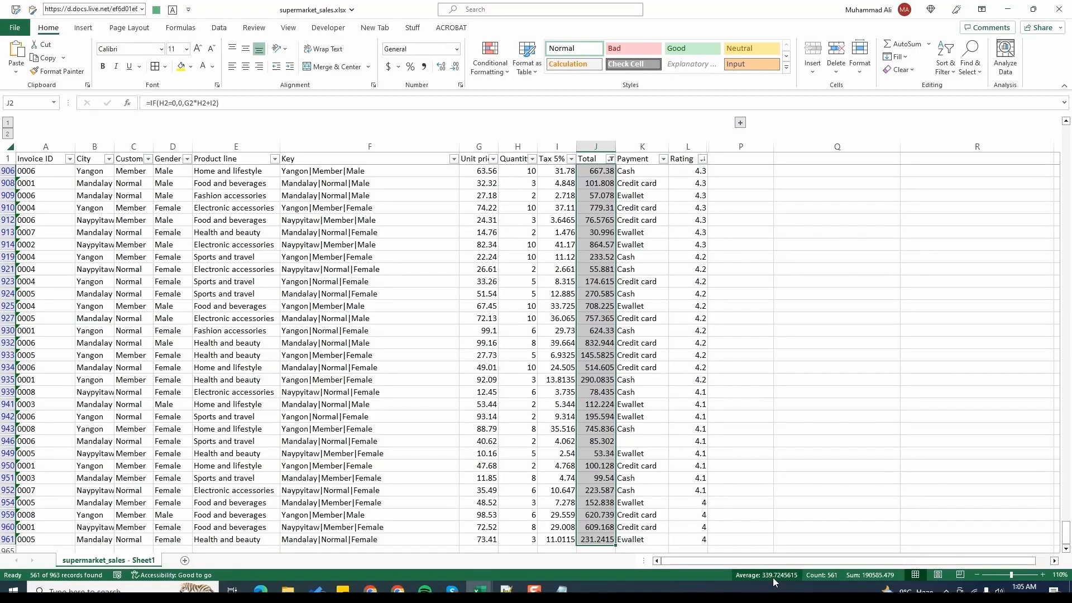
pyautogui.moveTo(893, 171); pyautogui.dragTo(1033, 196)
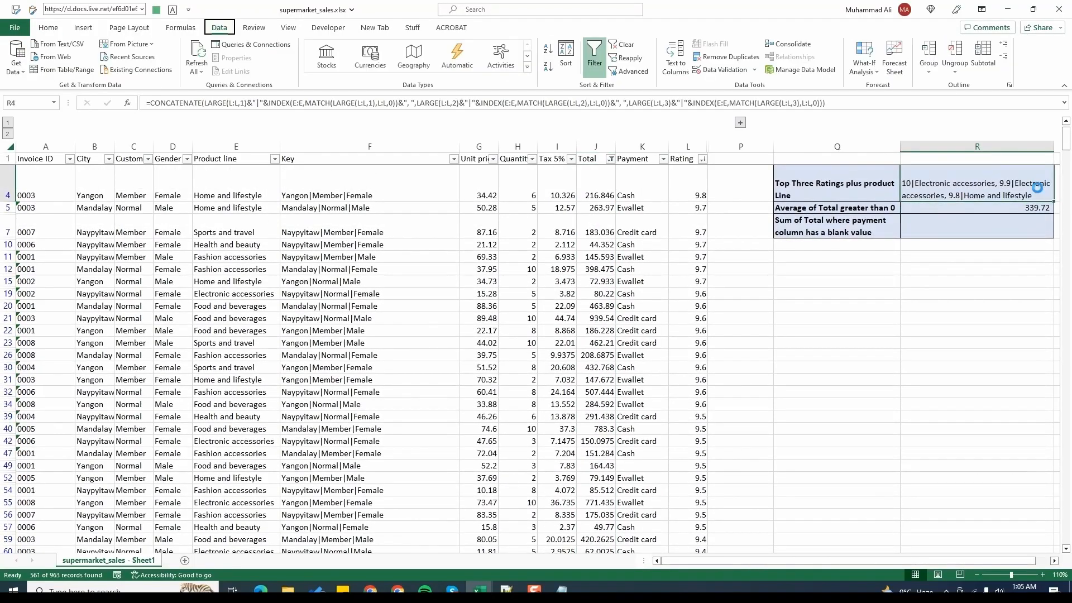
pyautogui.click(1037, 188)
pyautogui.scroll(1, 1037, 188)
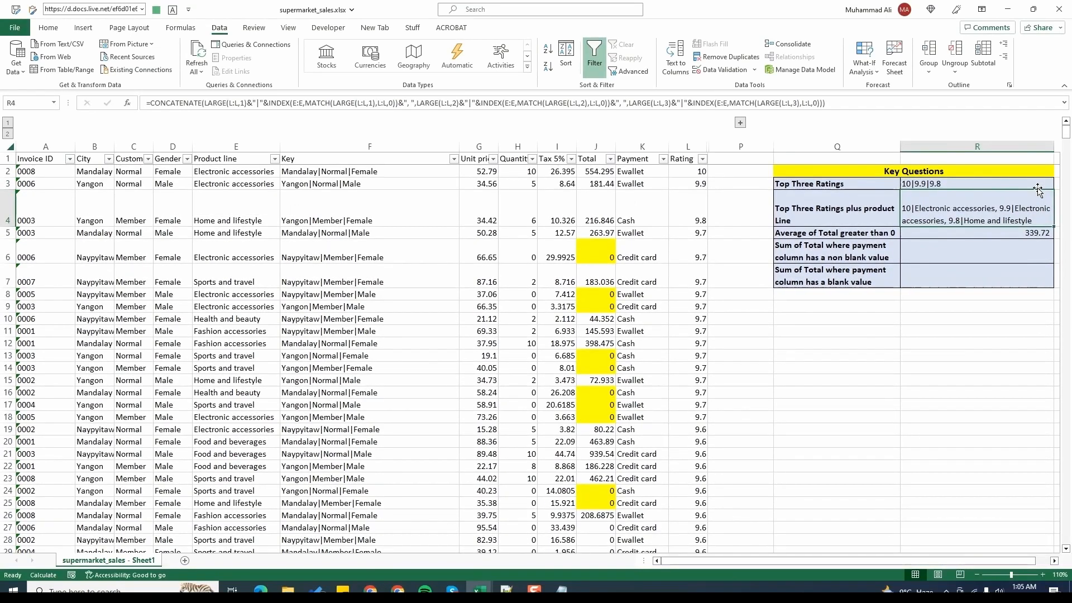
# Step: Enter =AVERAGE(J:J) in the cell beside the Average of Total greater than 0 answer for comparison, and delete it again
pyautogui.press('Down')
pyautogui.press('Right')
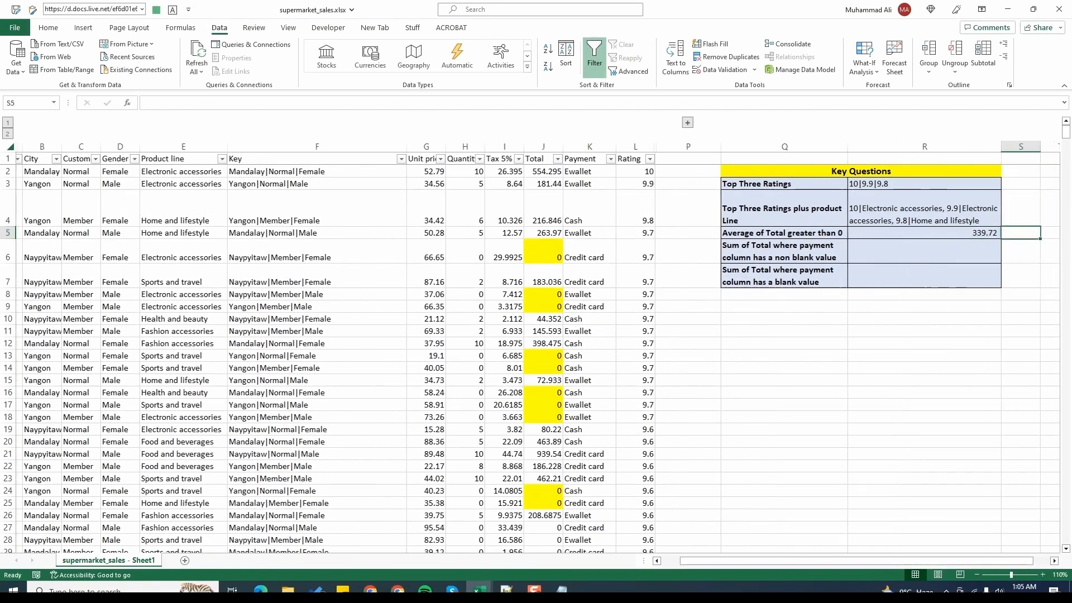
pyautogui.write('=AVERAGE(')
pyautogui.hotkey('ctrl', 'Left')
pyautogui.hotkey('ctrl', 'Left')
pyautogui.hotkey('ctrl', 'Left')
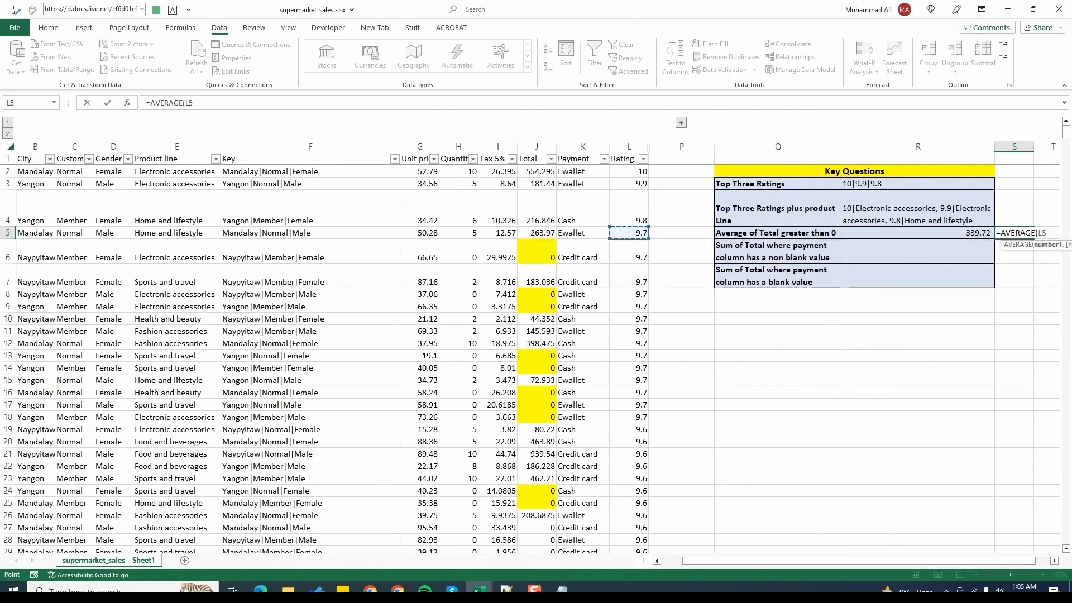
pyautogui.press('Left')
pyautogui.press('Left')
pyautogui.hotkey('ctrl', 'space')
pyautogui.hotkey('ctrl', 'Return')
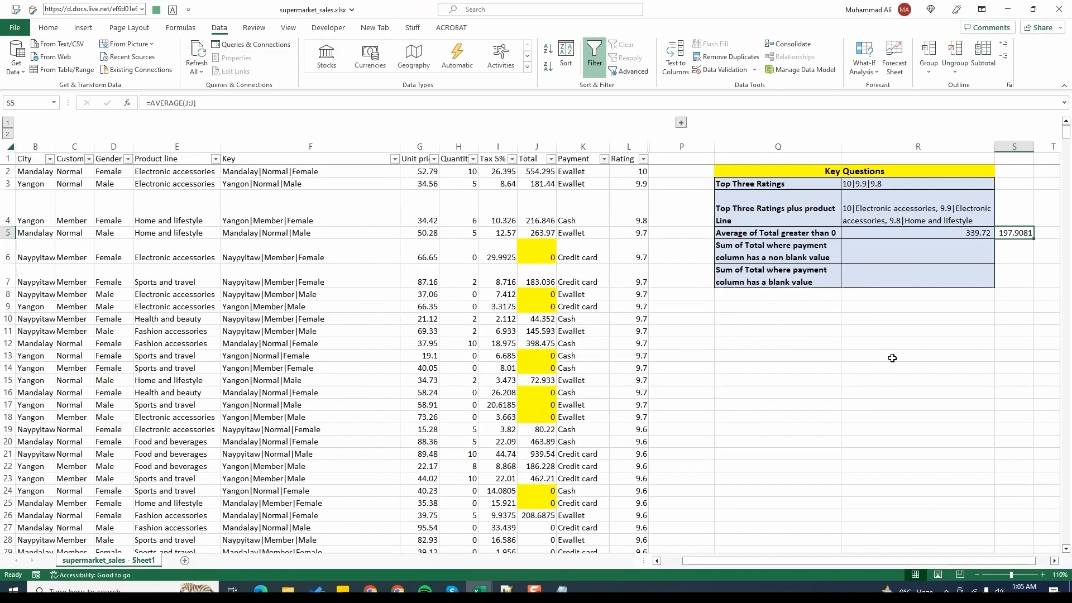
pyautogui.press('Delete')
pyautogui.press('Left')
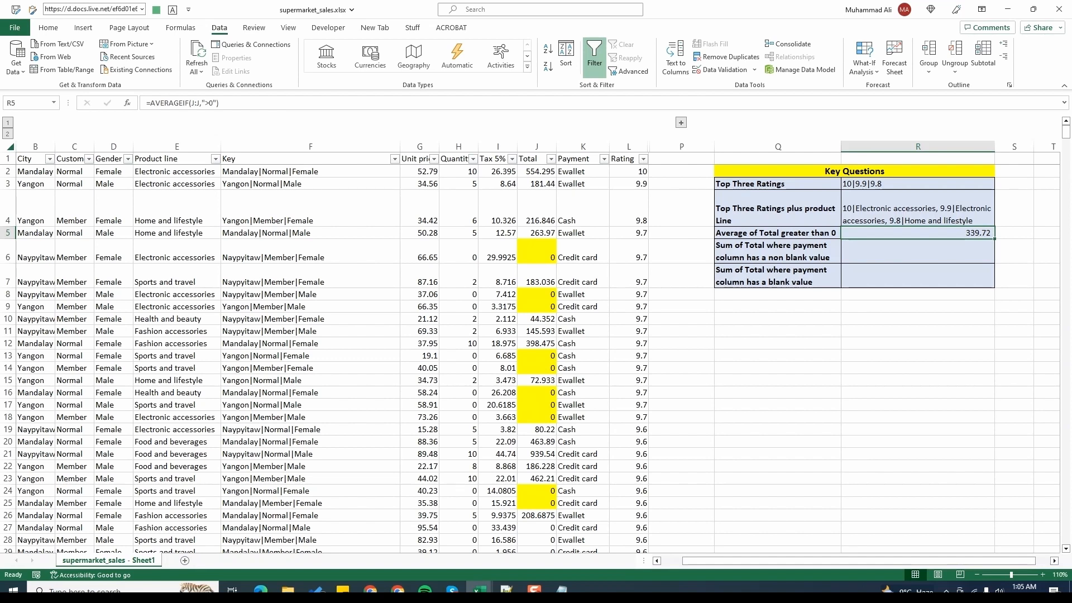
# Step: Filter the Payment column to show only blank cells
pyautogui.click(536, 147)
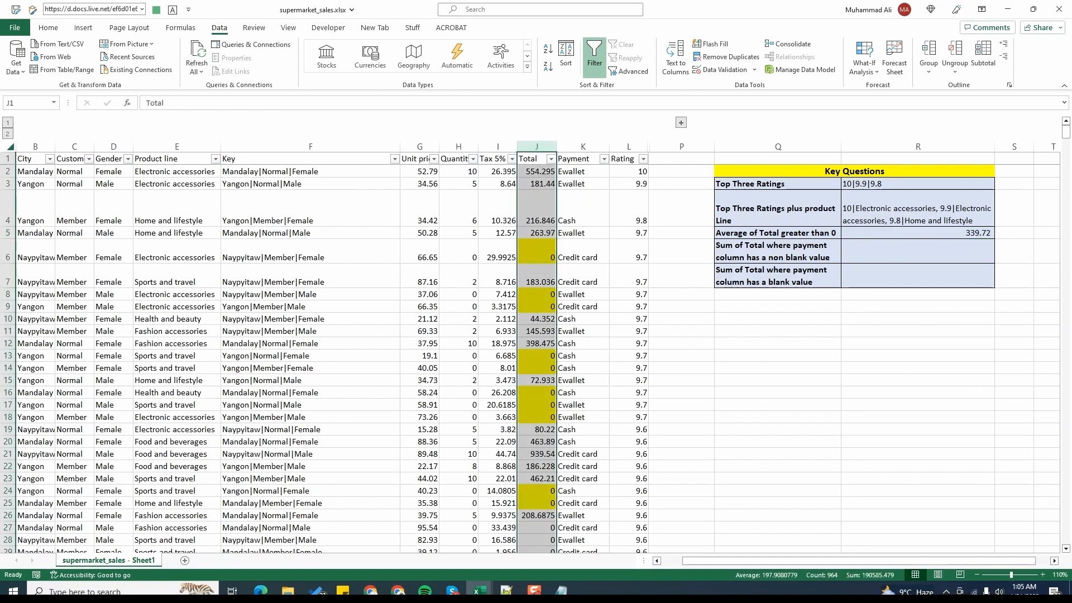
pyautogui.click(583, 146)
pyautogui.click(603, 158)
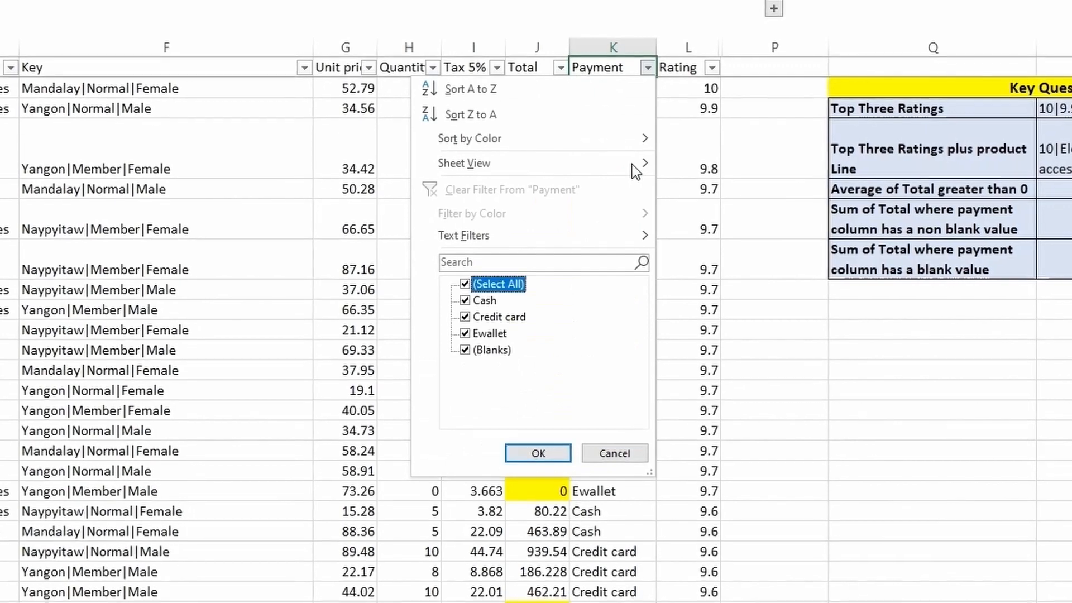
pyautogui.press('space')
pyautogui.press('End')
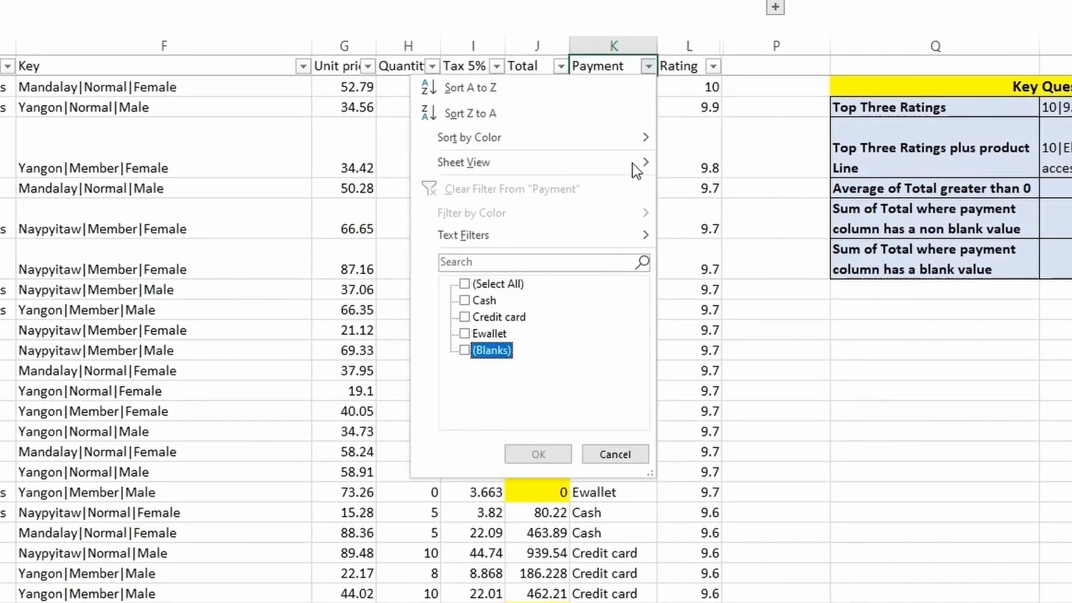
pyautogui.press('space')
pyautogui.press('Return')
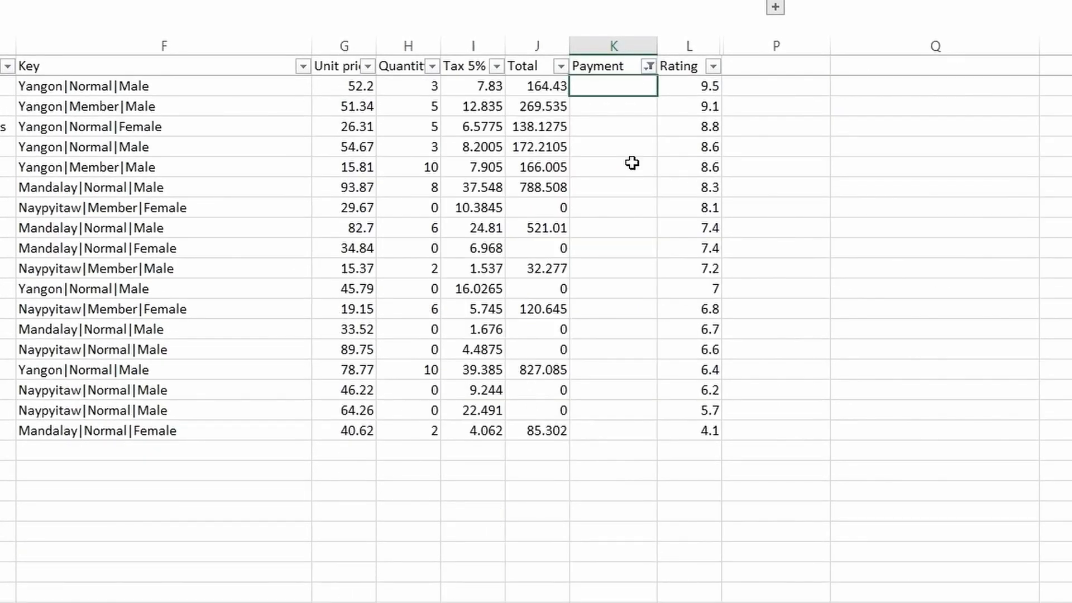
# Step: Clear the filter from the Payment column and return to the start of the Total data
pyautogui.press('Left')
pyautogui.press('Right')
pyautogui.press('Up')
pyautogui.hotkey('alt', 'Down')
pyautogui.press('c')
pyautogui.press('Down')
pyautogui.press('Left')
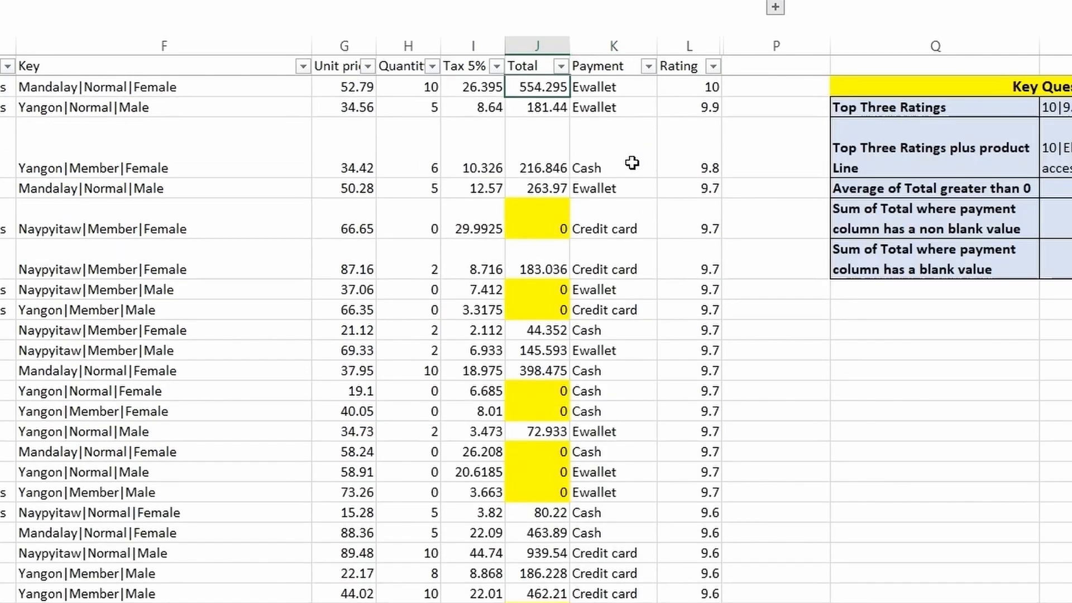
pyautogui.hotkey('ctrl', 'Down')
pyautogui.hotkey('ctrl', 'Up')
pyautogui.press('Down')
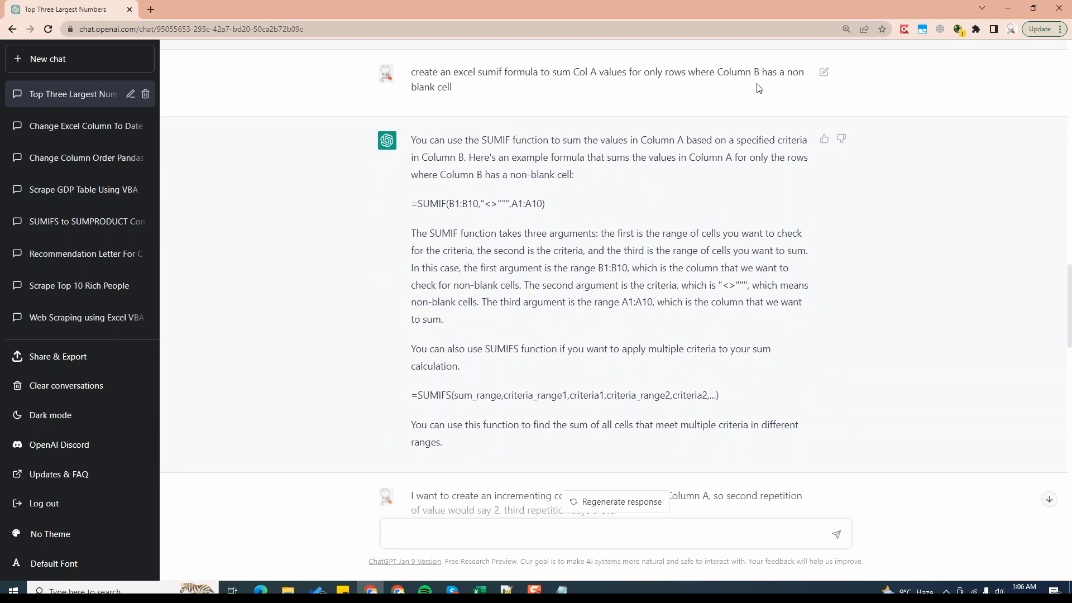
# Step: Copy ChatGPT's non-blank SUMIF formula into the answer cell for Sum of Total with non-blank payment as text, without its equals sign
pyautogui.tripleClick(514, 207)
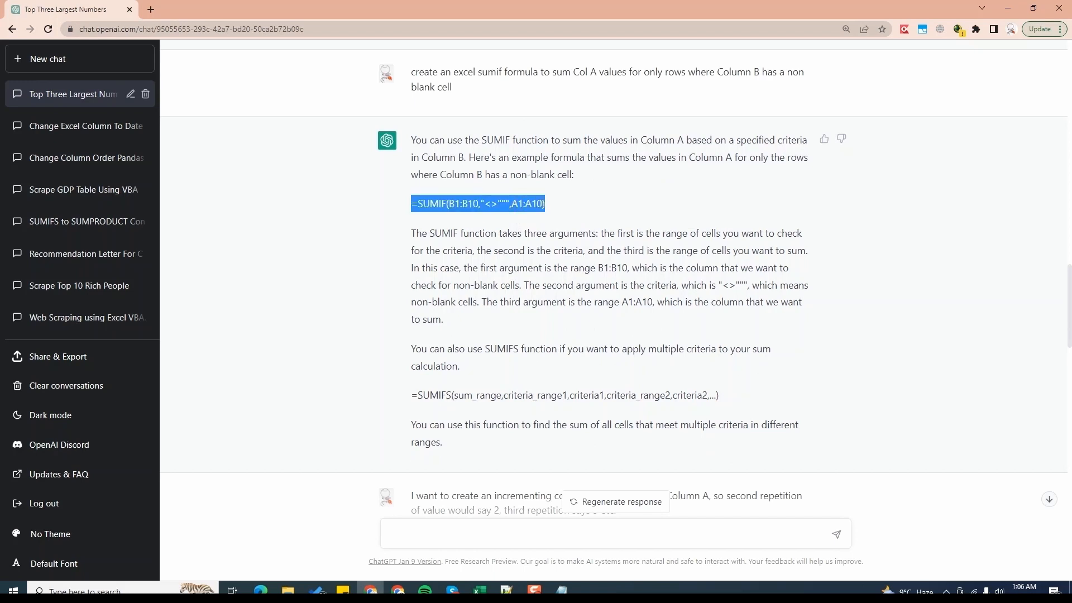
pyautogui.rightClick(537, 203)
pyautogui.click(605, 406)
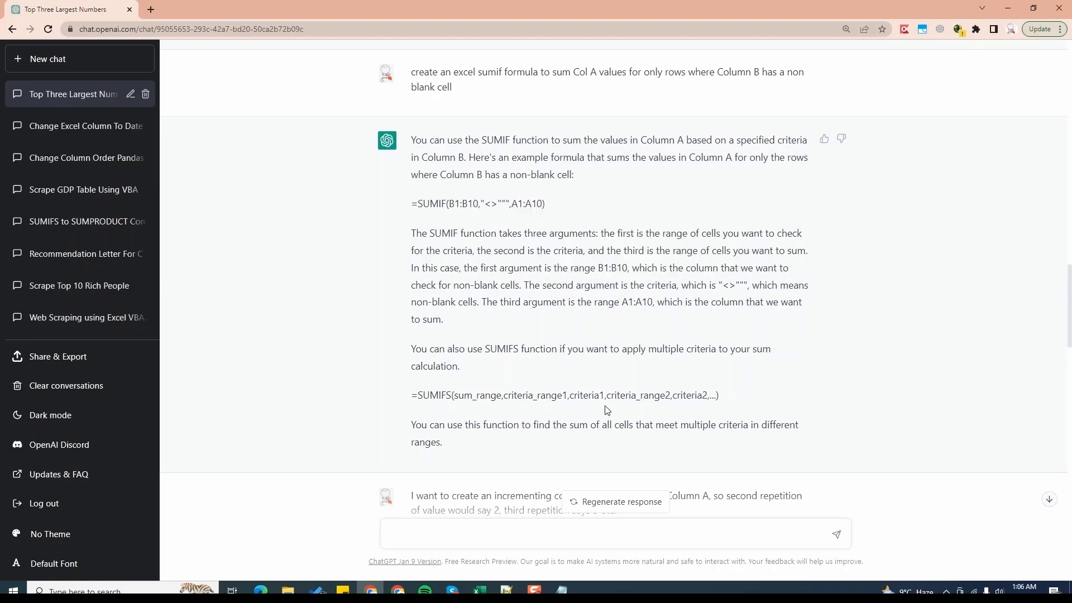
pyautogui.hotkey('alt', 'Tab')
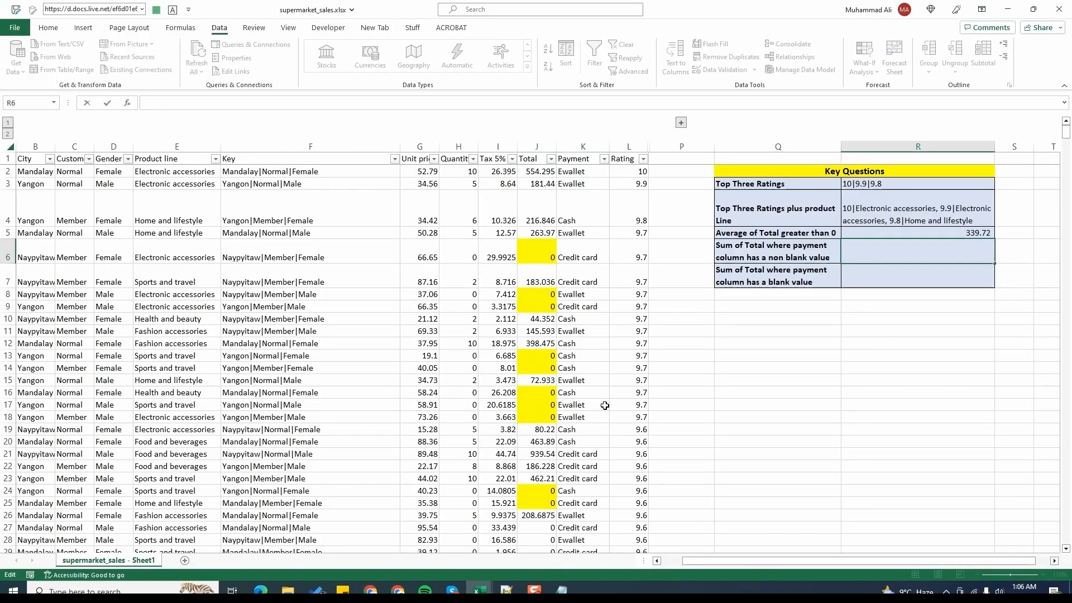
pyautogui.hotkey('ctrl', 'v')
pyautogui.press('Delete')
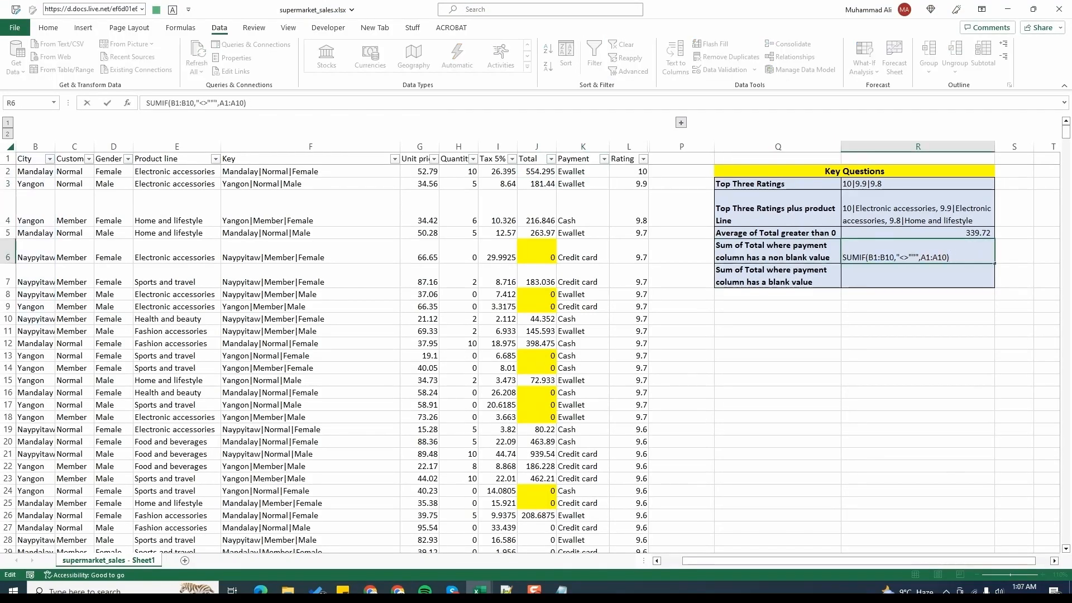
pyautogui.hotkey('ctrl', 'Return')
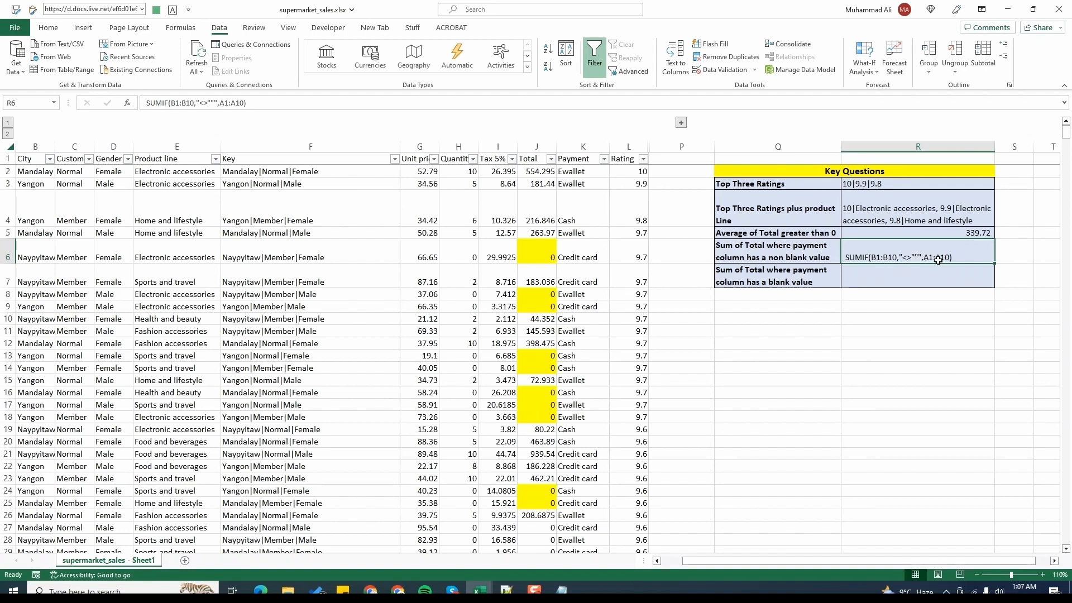
# Step: Change the non-blank SUMIF formula's criteria range to K:K and sum range to J:J, and restore its equals sign
pyautogui.hotkey('alt', 'Tab')
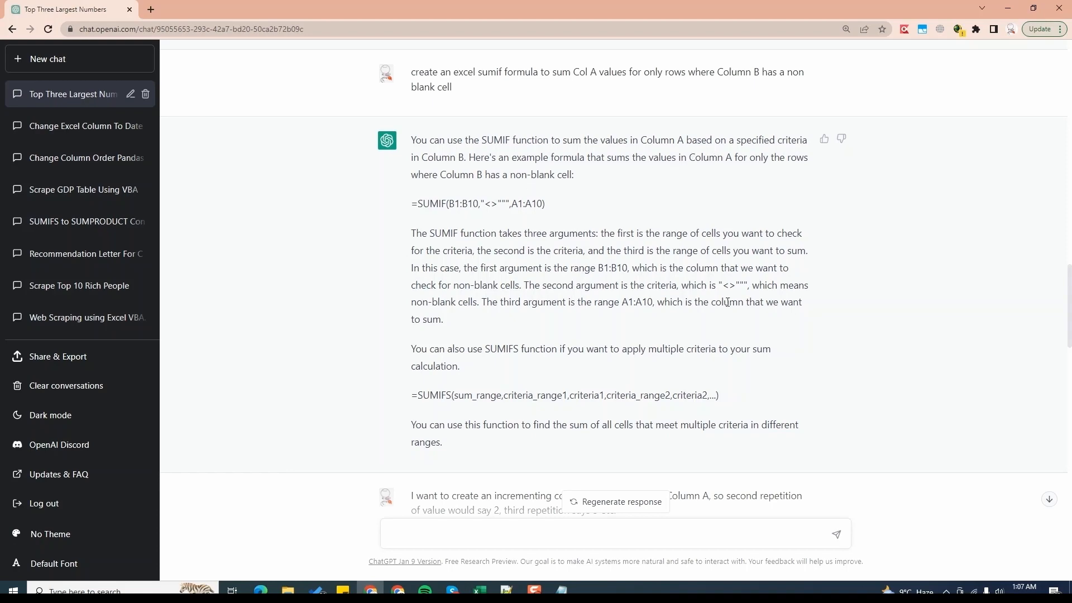
pyautogui.hotkey('alt', 'Tab')
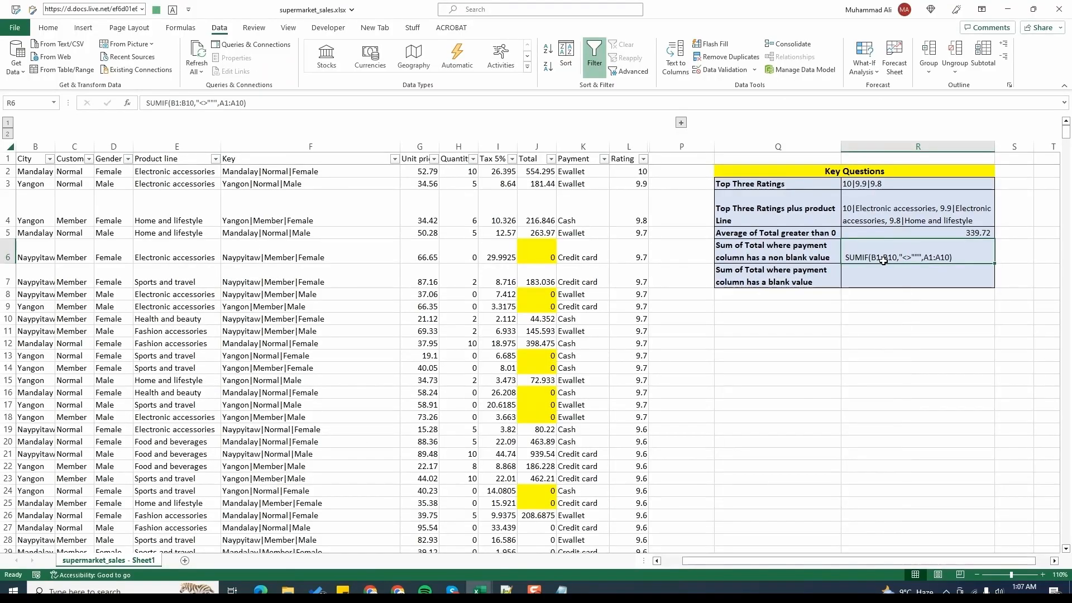
pyautogui.hotkey('alt', 'Tab')
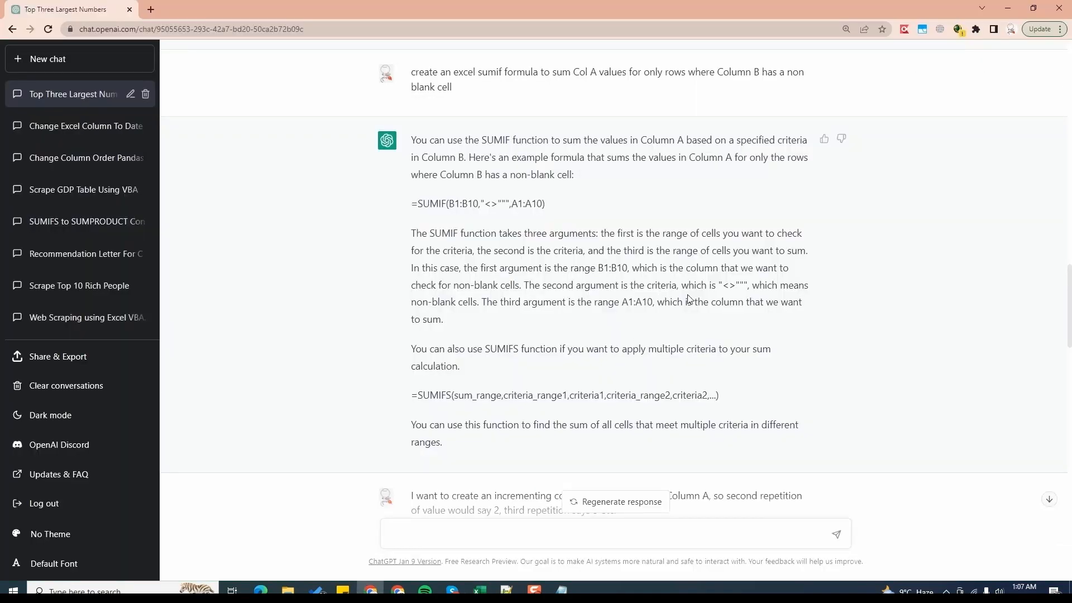
pyautogui.hotkey('alt', 'Tab')
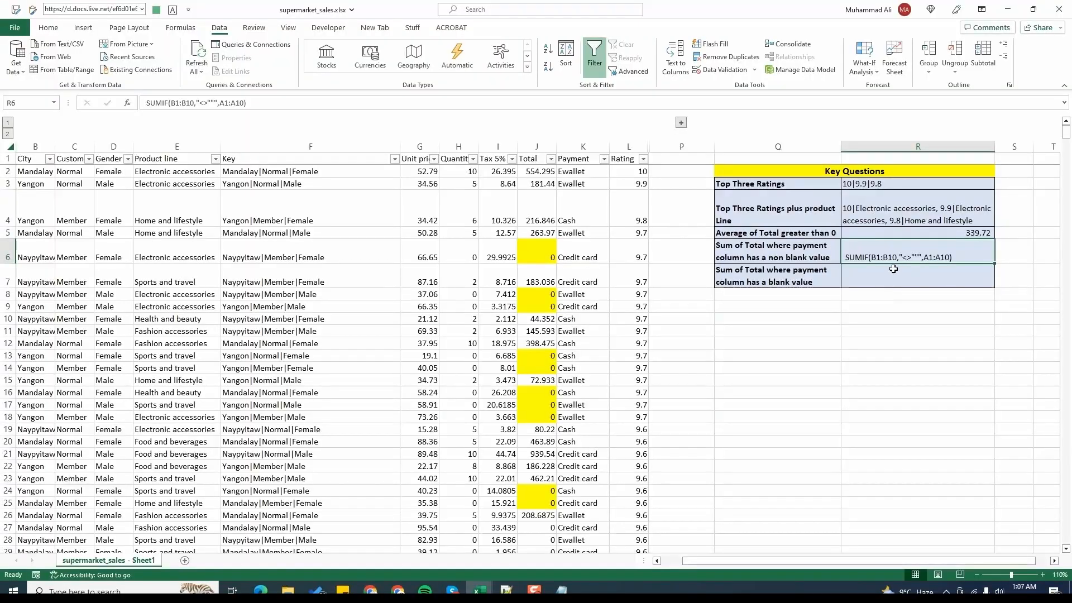
pyautogui.press('F2')
pyautogui.doubleClick(927, 257)
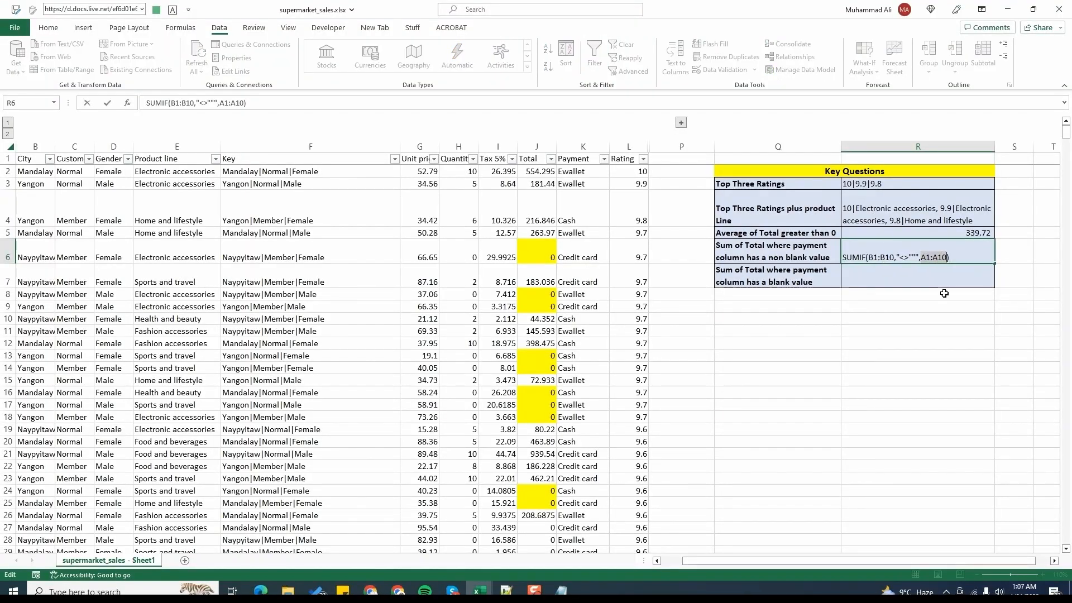
pyautogui.write('J')
pyautogui.hotkey('shift', 'Left')
pyautogui.hotkey('shift', 'Left')
pyautogui.hotkey('shift', 'Left')
pyautogui.hotkey('shift', 'Left')
pyautogui.hotkey('shift', 'Left')
pyautogui.hotkey('shift', 'Left')
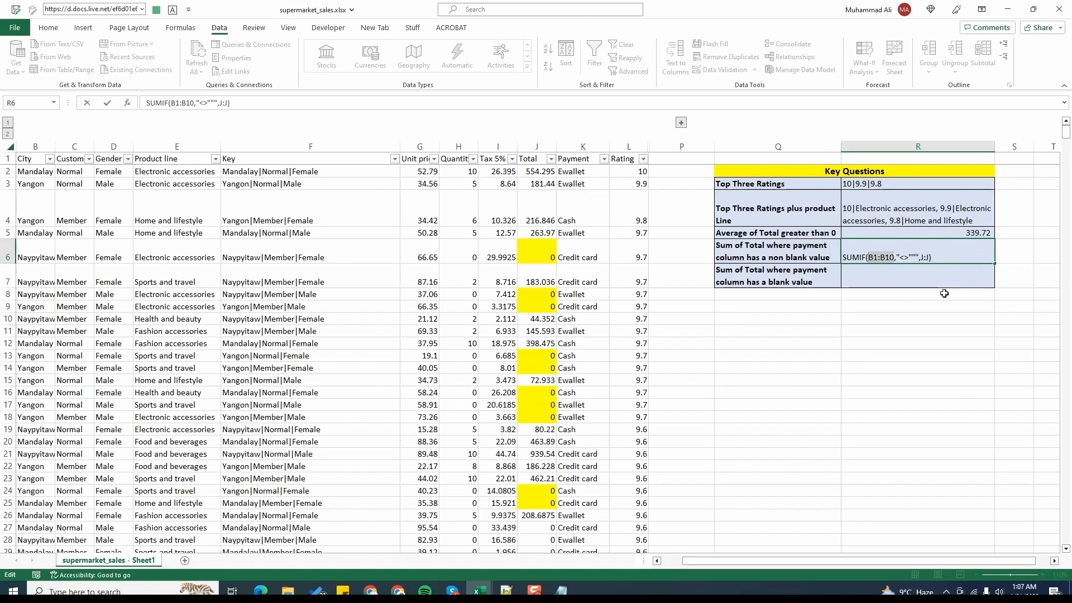
pyautogui.write('K:K')
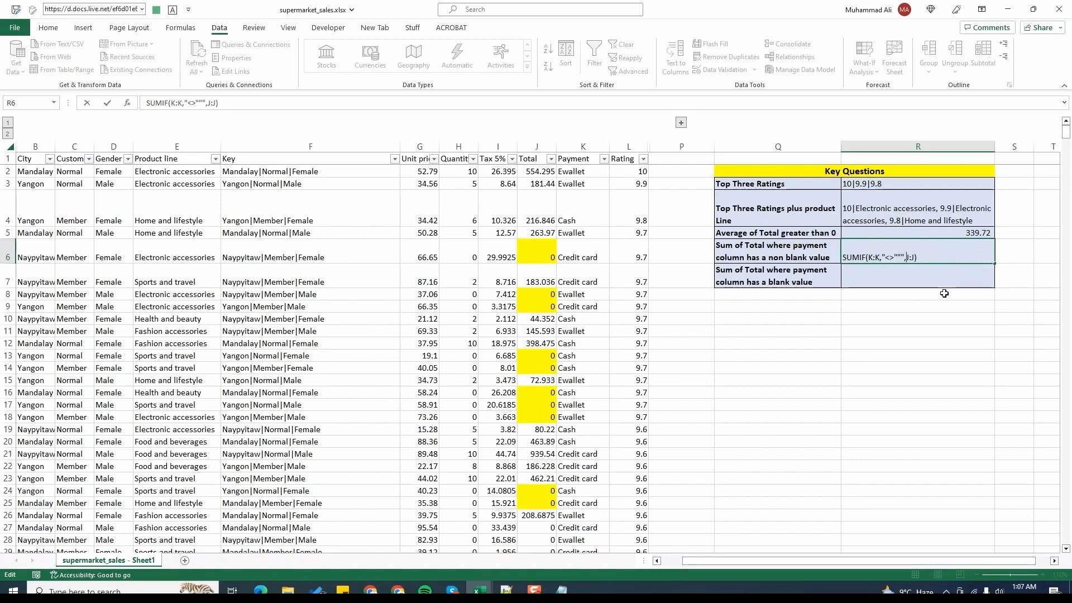
pyautogui.hotkey('ctrl', 'Return')
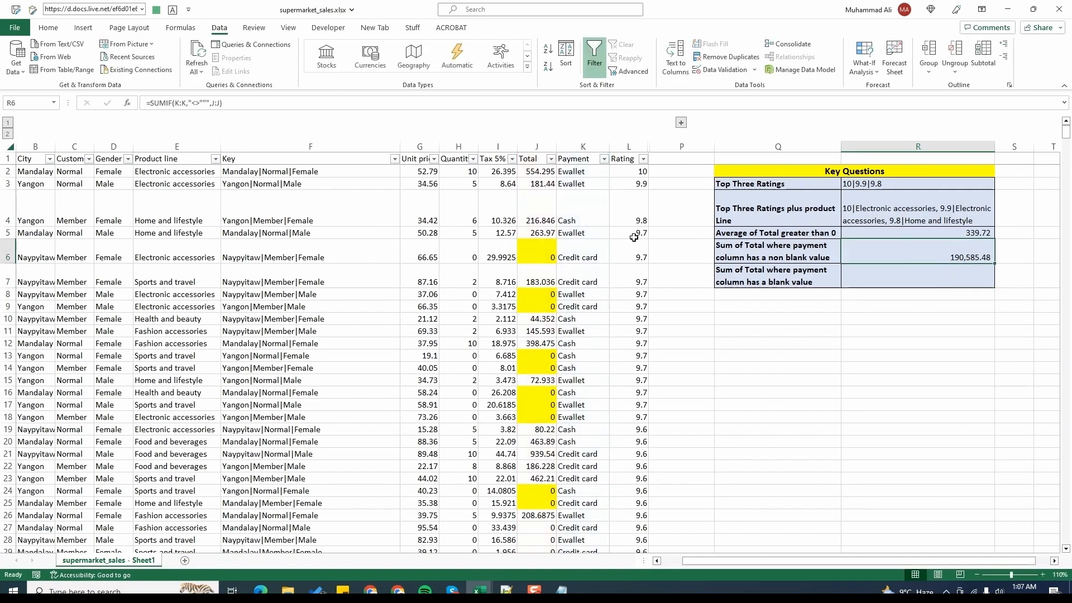
# Step: Filter the Payment column to exclude blanks and select the Total values to check their sum
pyautogui.click(532, 230)
pyautogui.hotkey('ctrl', 'Up')
pyautogui.press('Right')
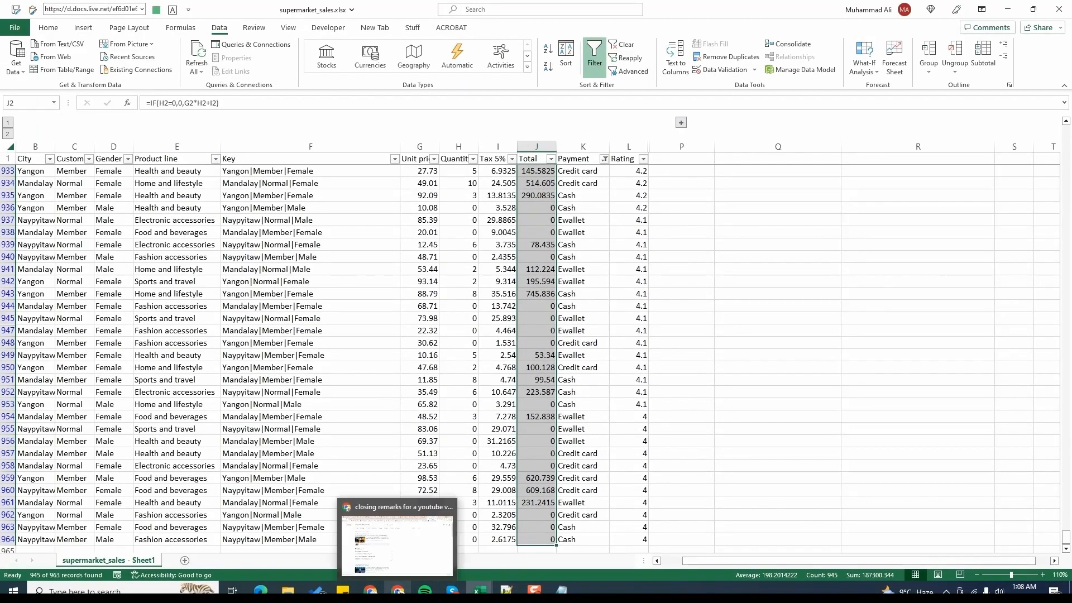
# Step: Switch to ChatGPT and examine its follow-up SUMIF answers, highlighting the "<>" criterion and the extra quotes after it
pyautogui.click(370, 590)
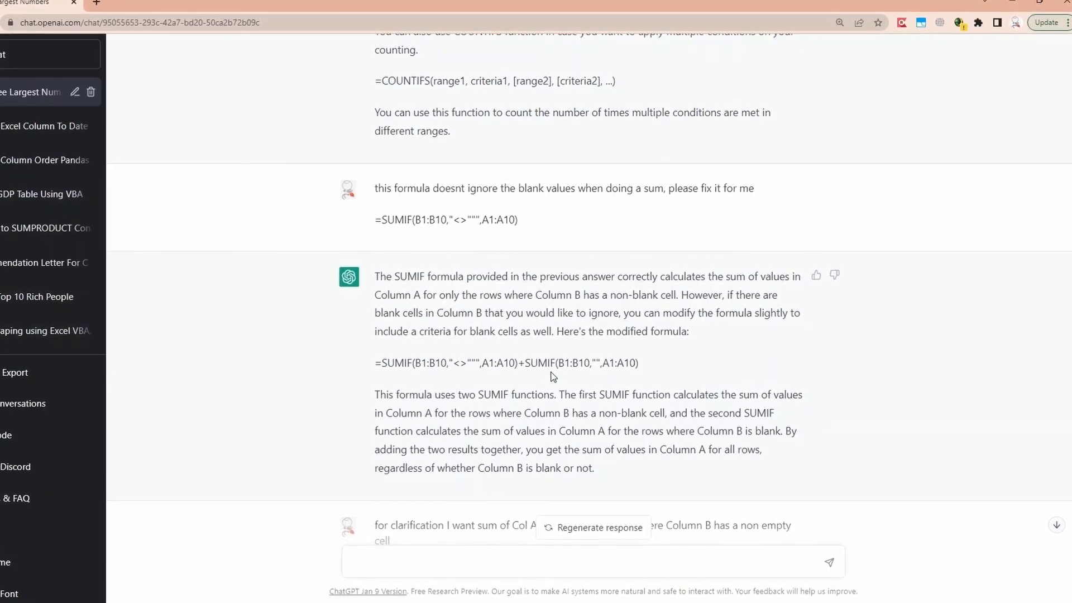
pyautogui.scroll(-1, 595, 345)
pyautogui.scroll(-4, 595, 346)
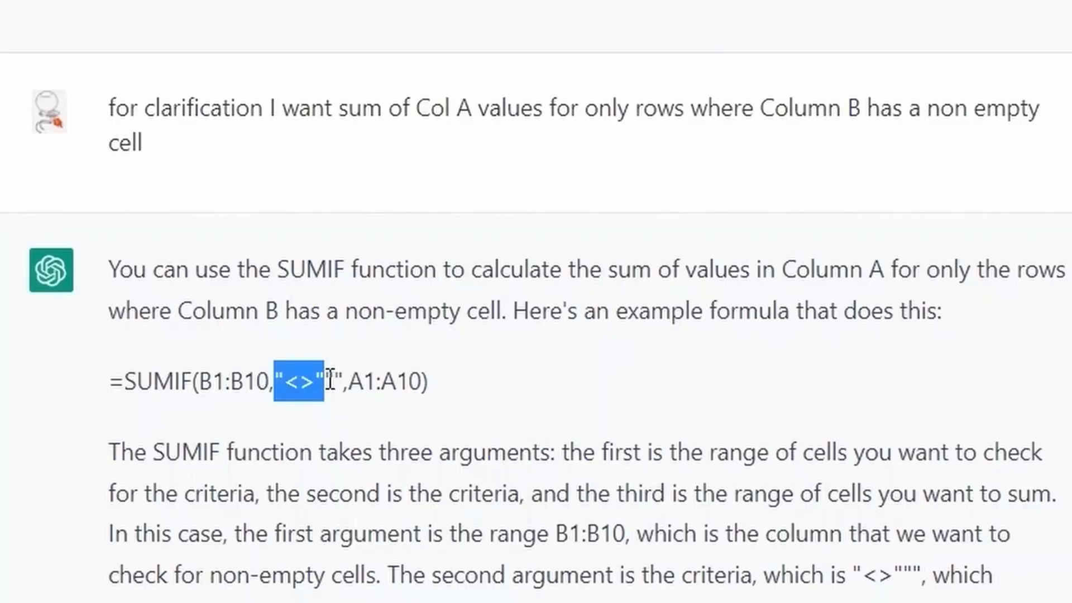
pyautogui.click(330, 381)
pyautogui.moveTo(325, 380); pyautogui.dragTo(345, 382)
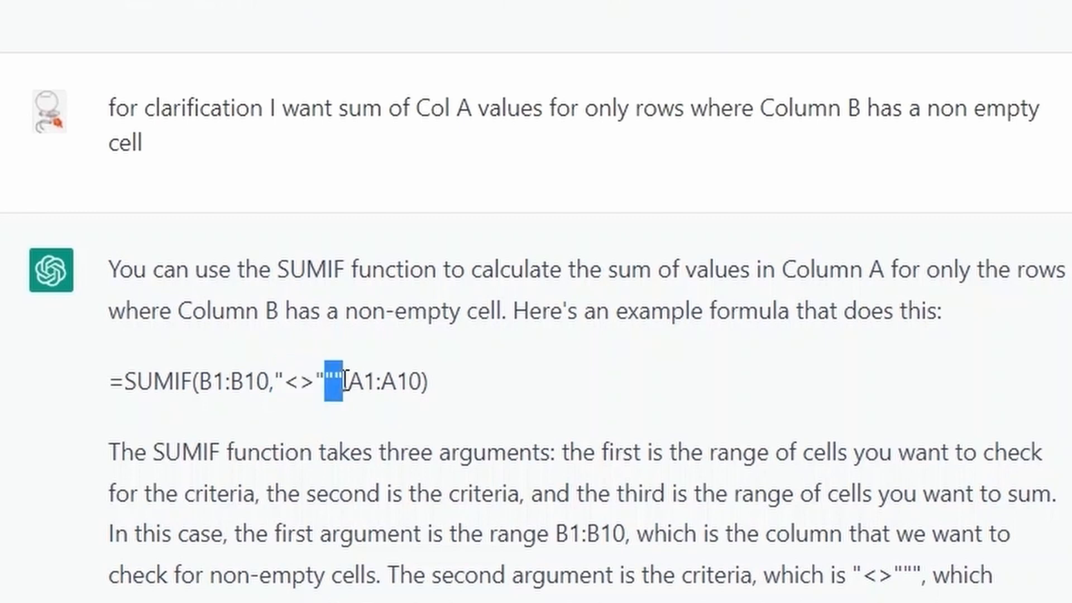
pyautogui.click(364, 420)
pyautogui.moveTo(274, 381); pyautogui.dragTo(325, 384)
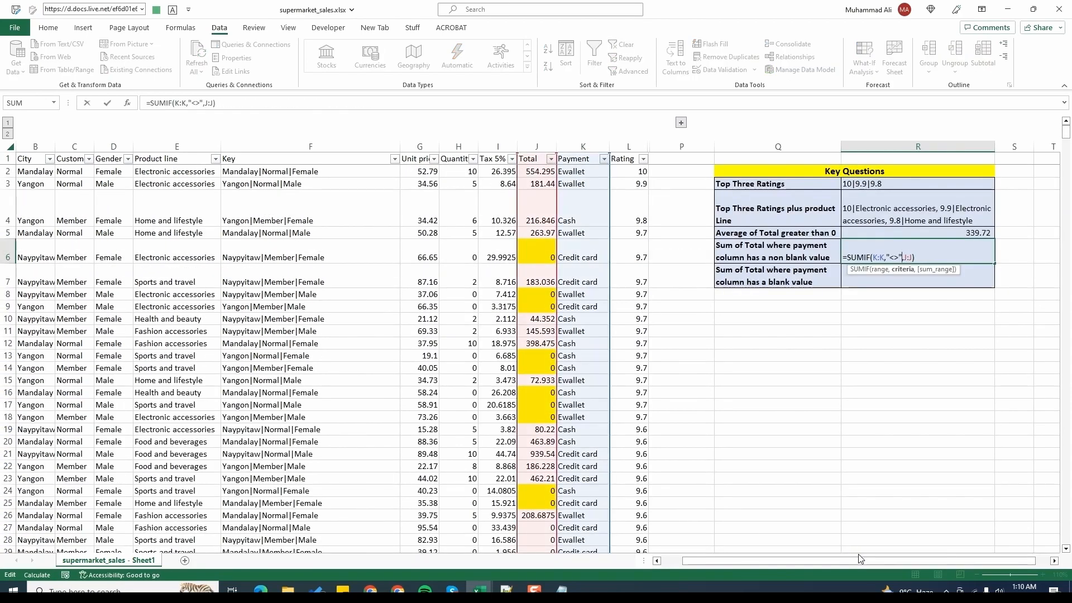
# Step: Correct the non-blank payment formula to =SUMIF(K:K,"<>",J:J) by removing the extra quotes
pyautogui.press('Right')
pyautogui.press('Right')
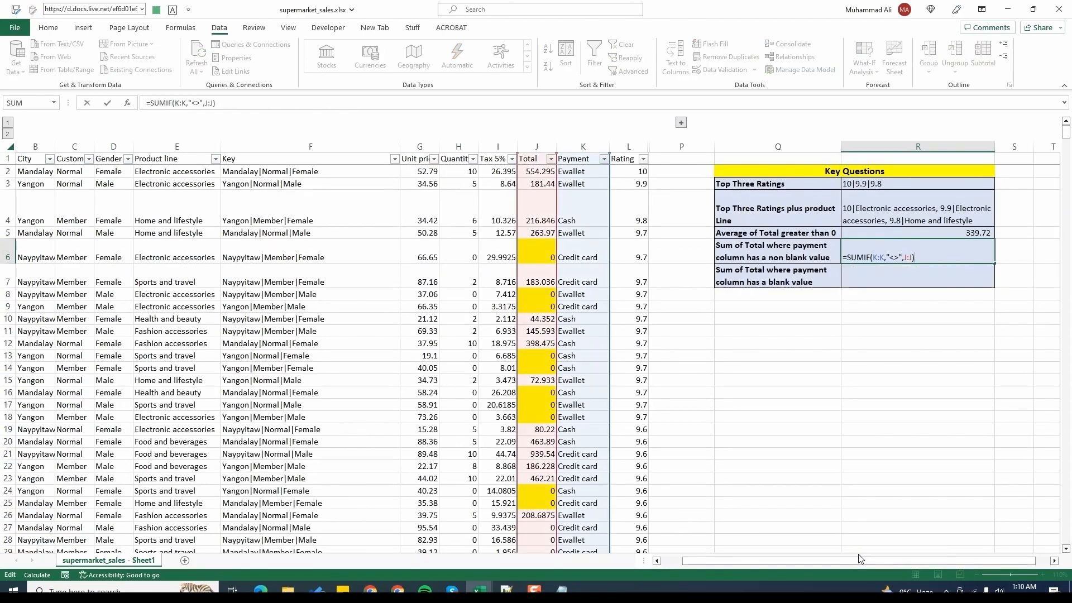
pyautogui.hotkey('ctrl', 'Return')
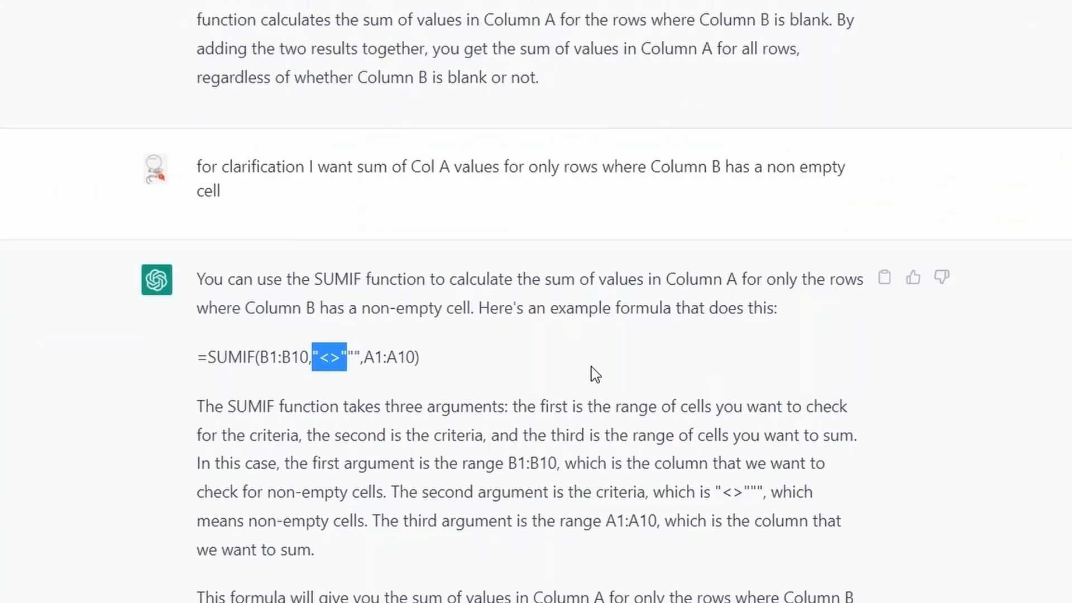
pyautogui.scroll(-10, 591, 374)
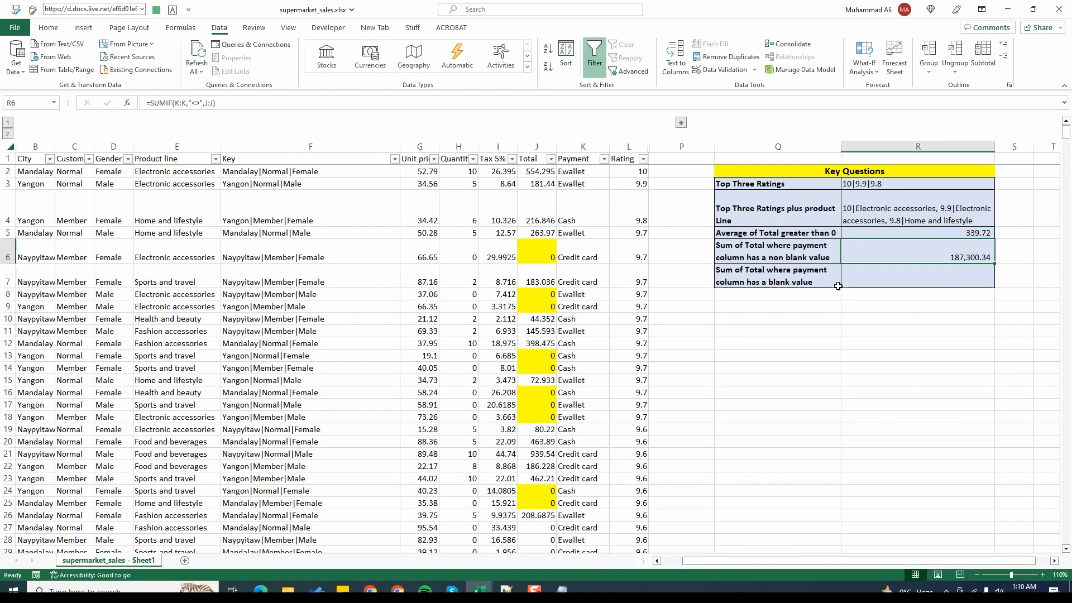
# Step: Copy the SUMIF formula into the answer cell for Sum of Total with blank payment and change its criterion to ""
pyautogui.press('F2')
pyautogui.hotkey('shift', 'Home')
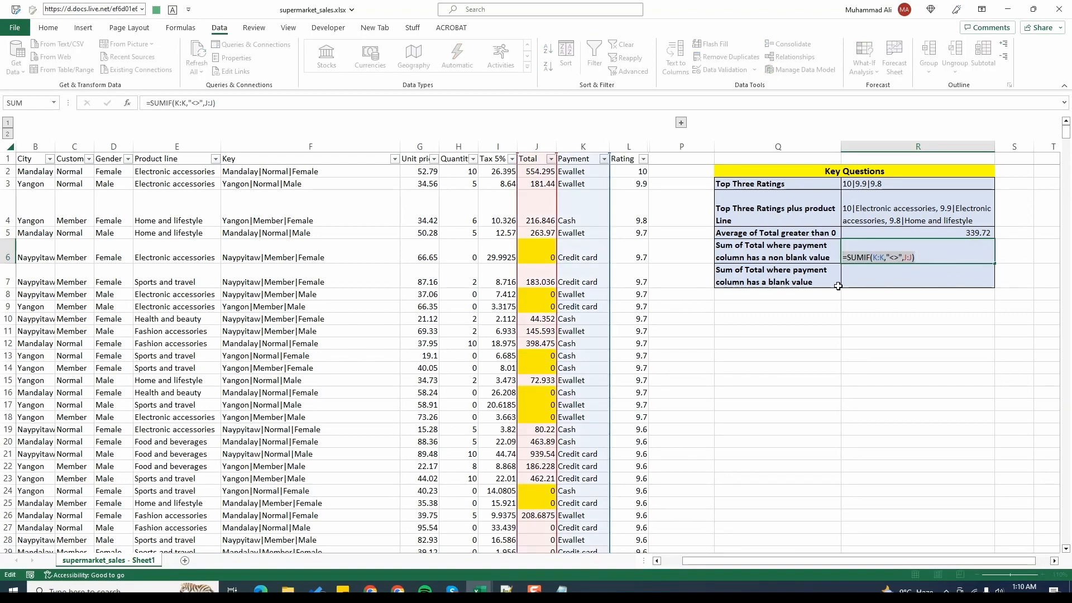
pyautogui.hotkey('ctrl', 'c')
pyautogui.press('Return')
pyautogui.press('F2')
pyautogui.hotkey('ctrl', 'v')
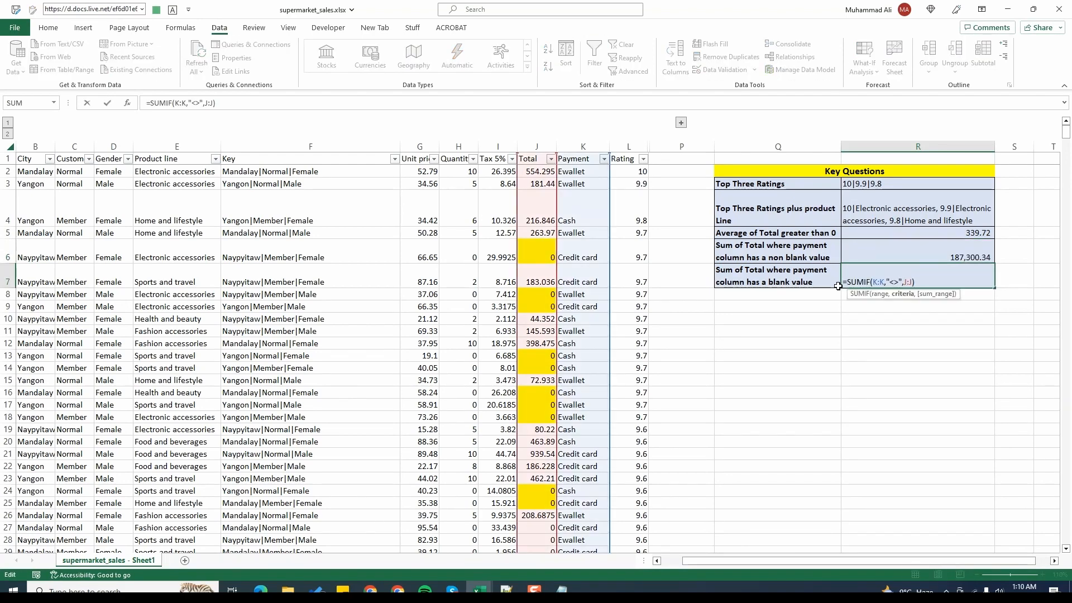
pyautogui.press('BackSpace')
pyautogui.press('BackSpace')
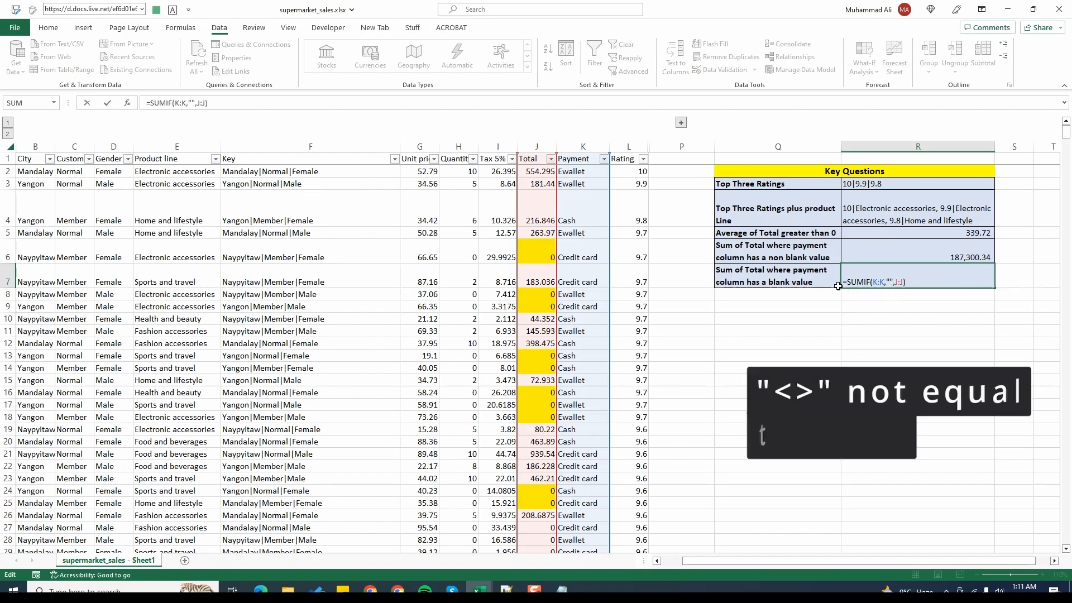
pyautogui.press('Return')
pyautogui.press('Up')
# Step: Filter the Payment column to blanks, compare the sum of the selected Total values with the blank-payment answer, and clear the filter
pyautogui.click(533, 159)
pyautogui.press('Right')
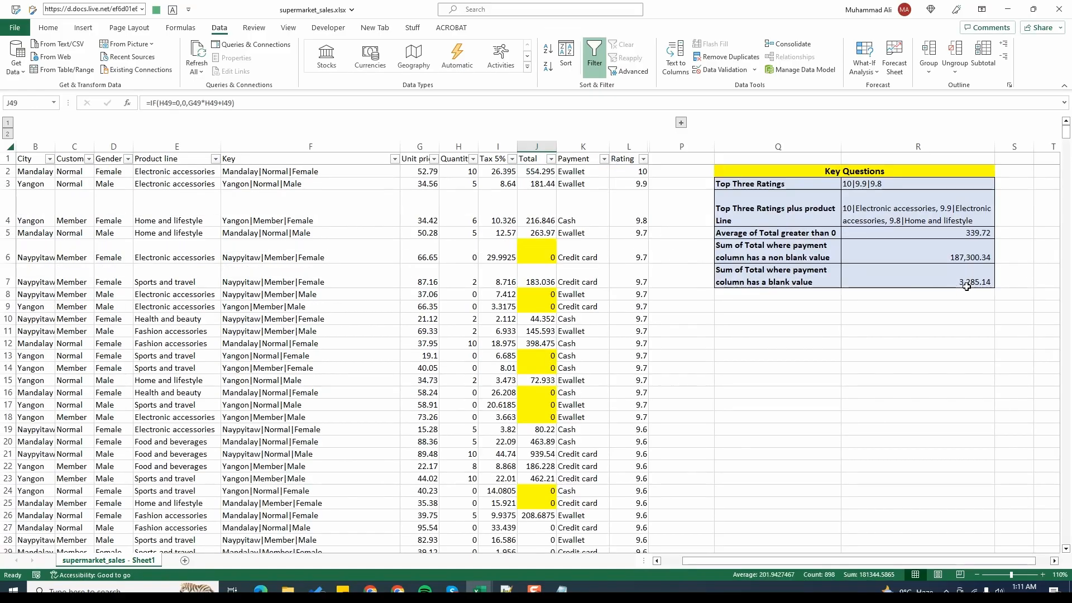
pyautogui.click(969, 284)
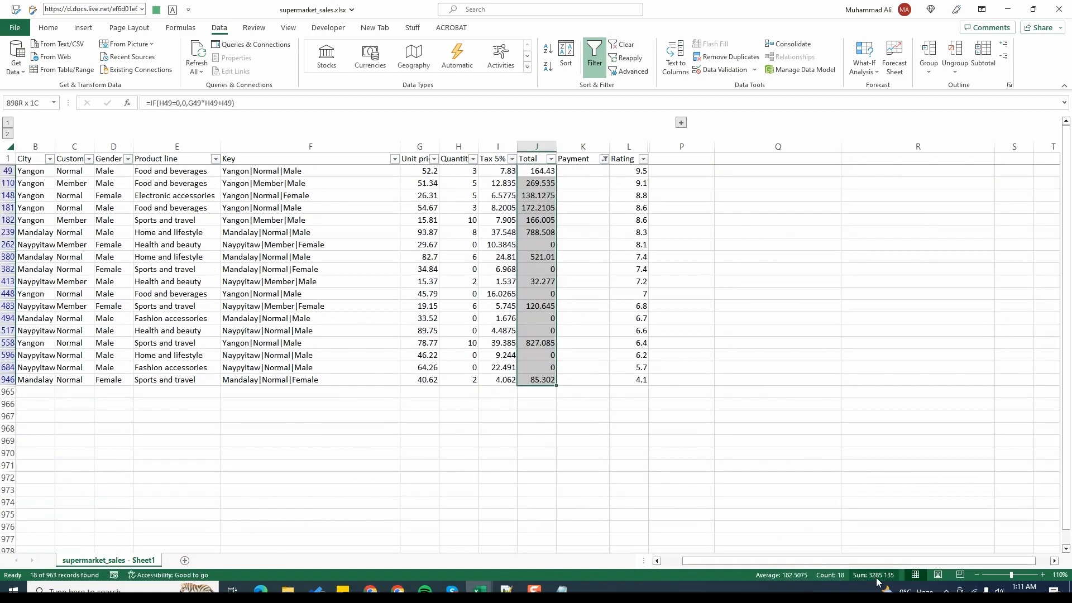
pyautogui.click(604, 158)
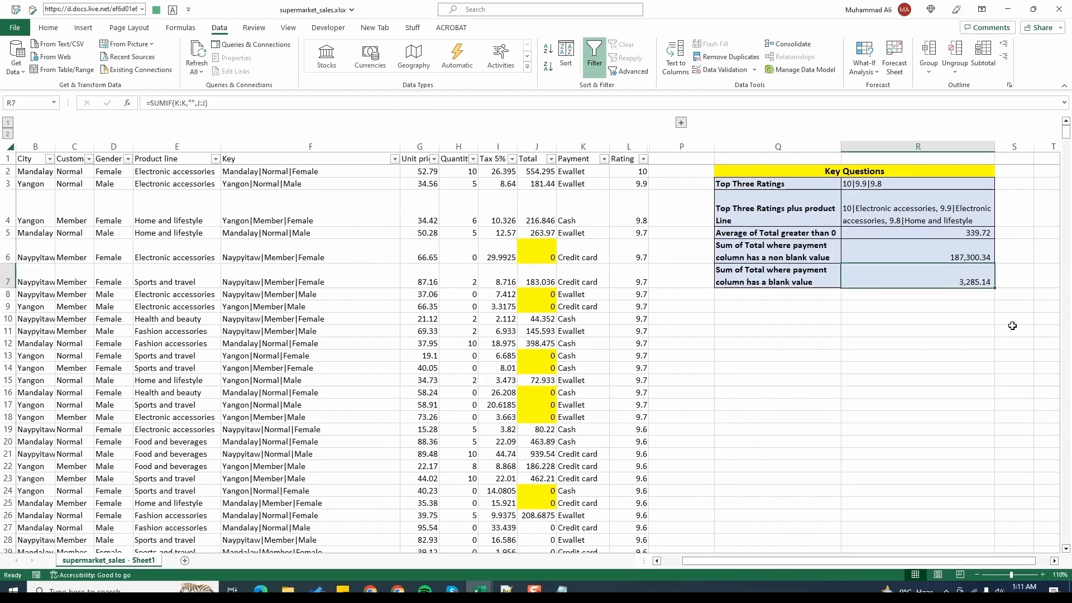